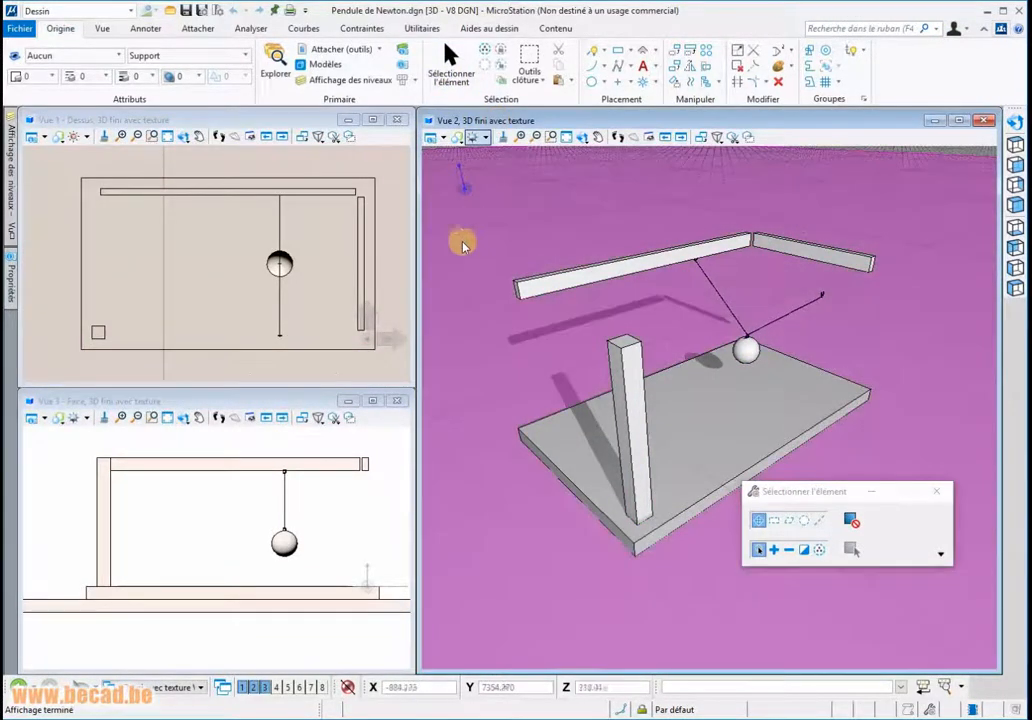
# Step: Copy the existing front-left post 300 along X to the front-right corner of the base
pyautogui.click(463, 245)
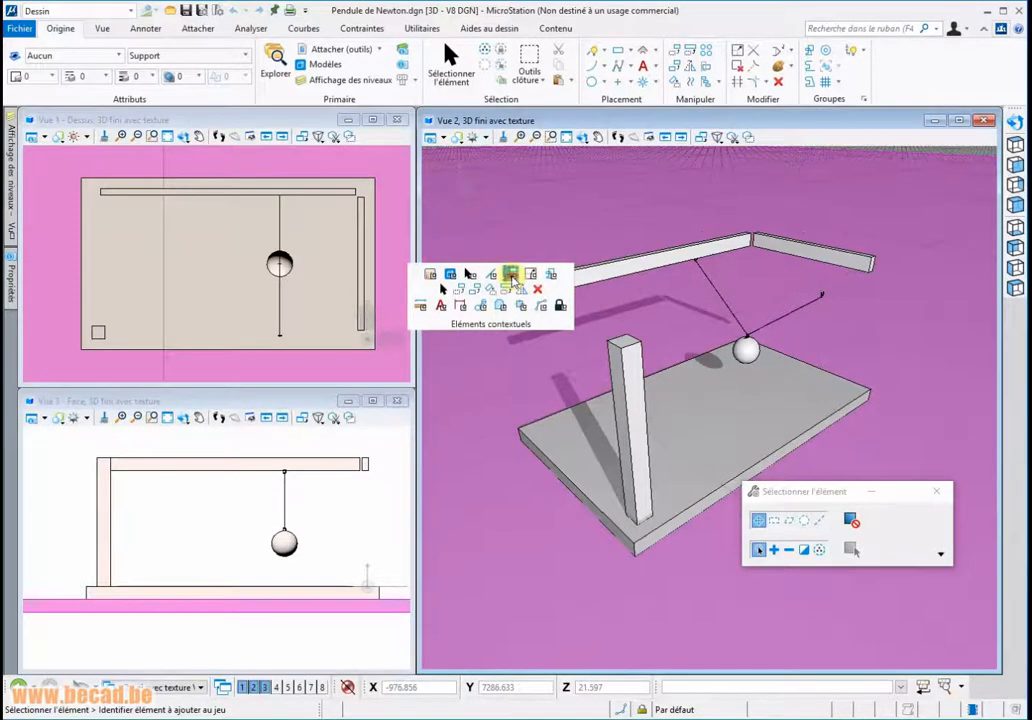
pyautogui.moveTo(513, 276)
pyautogui.click(492, 260)
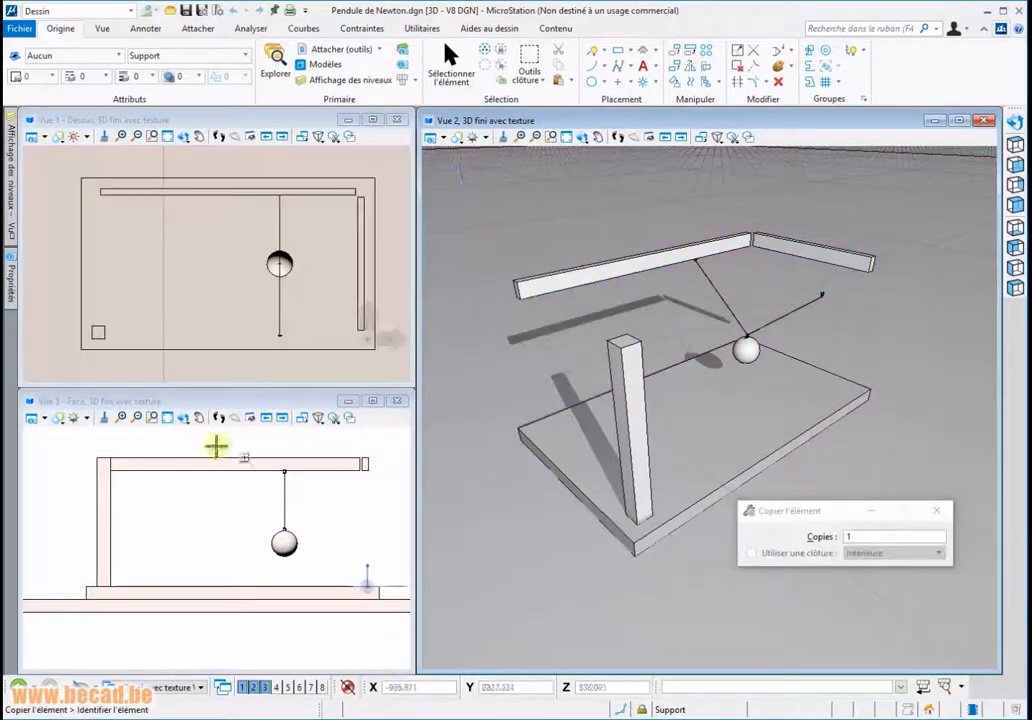
pyautogui.click(98, 334)
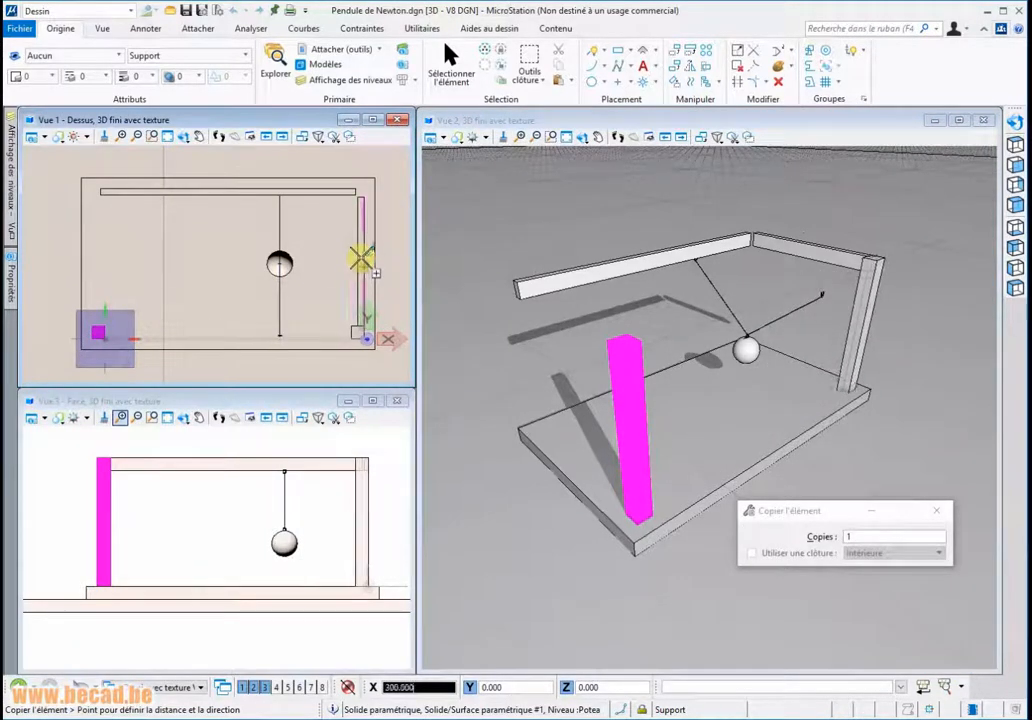
pyautogui.click(362, 262)
pyautogui.rightClick(310, 340)
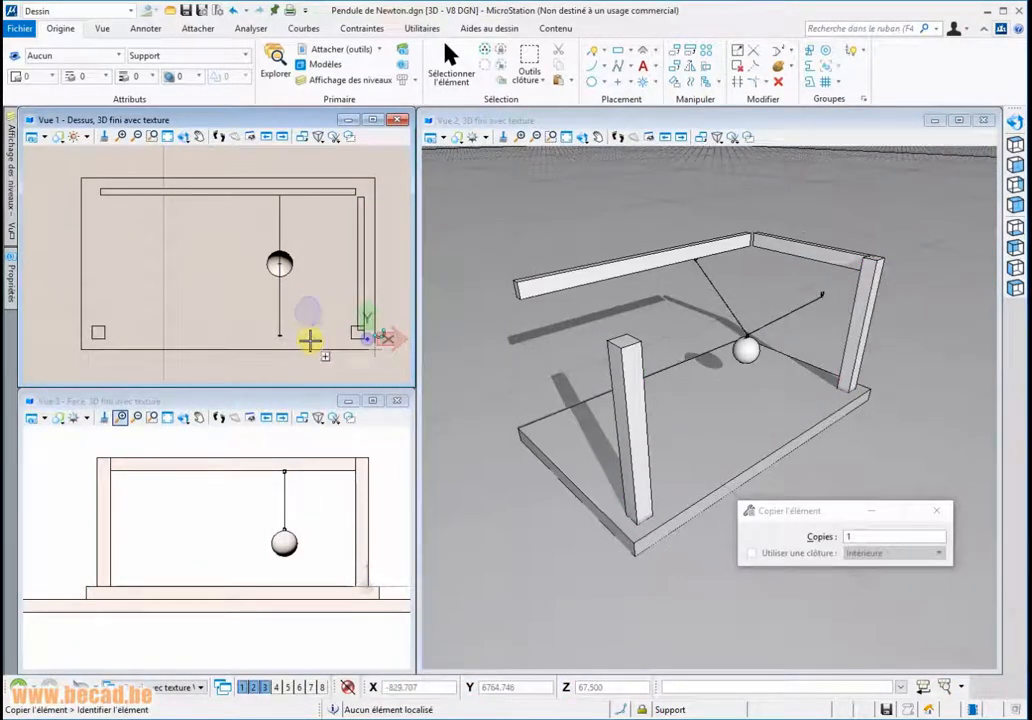
# Step: Copy the two front posts to the rear-right and rear-left corners of the base
pyautogui.click(352, 326)
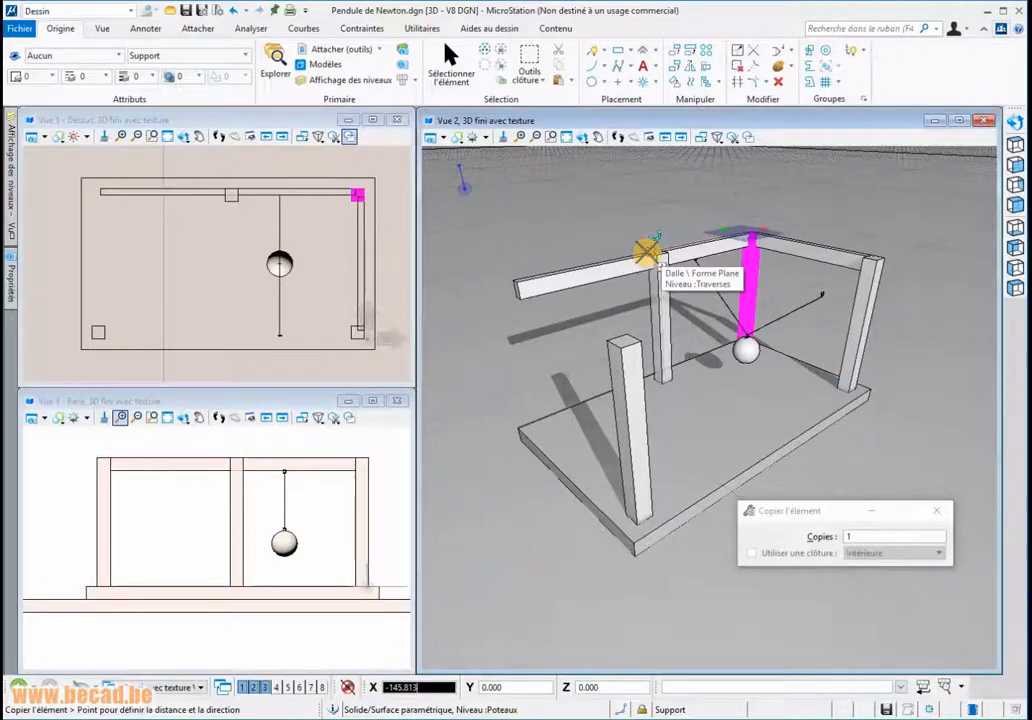
pyautogui.click(224, 412)
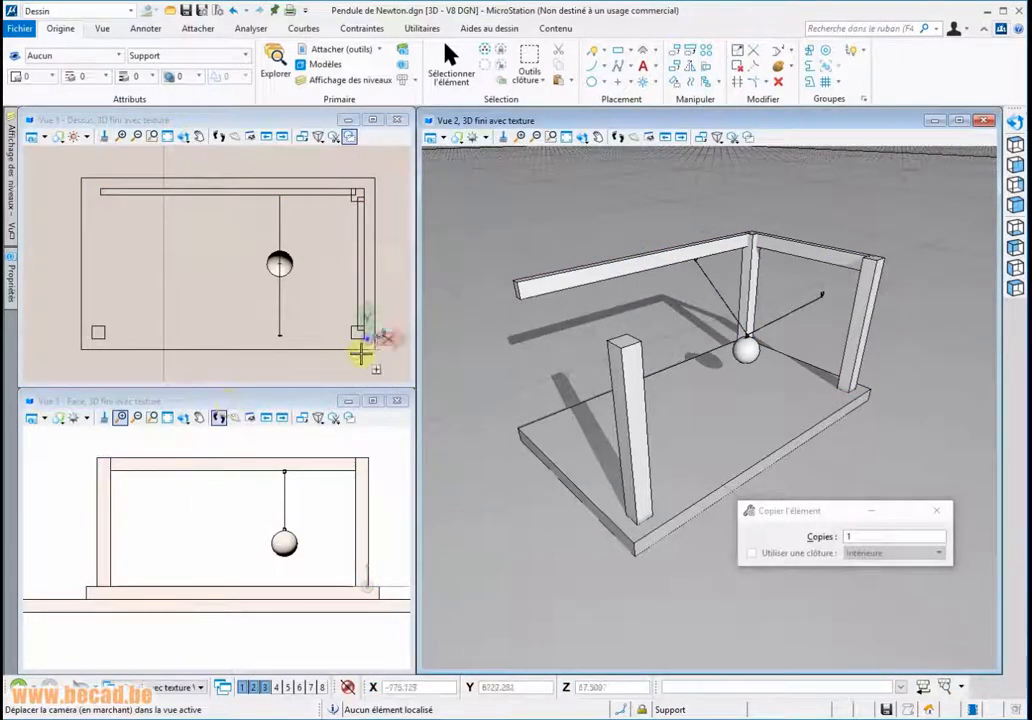
pyautogui.click(92, 340)
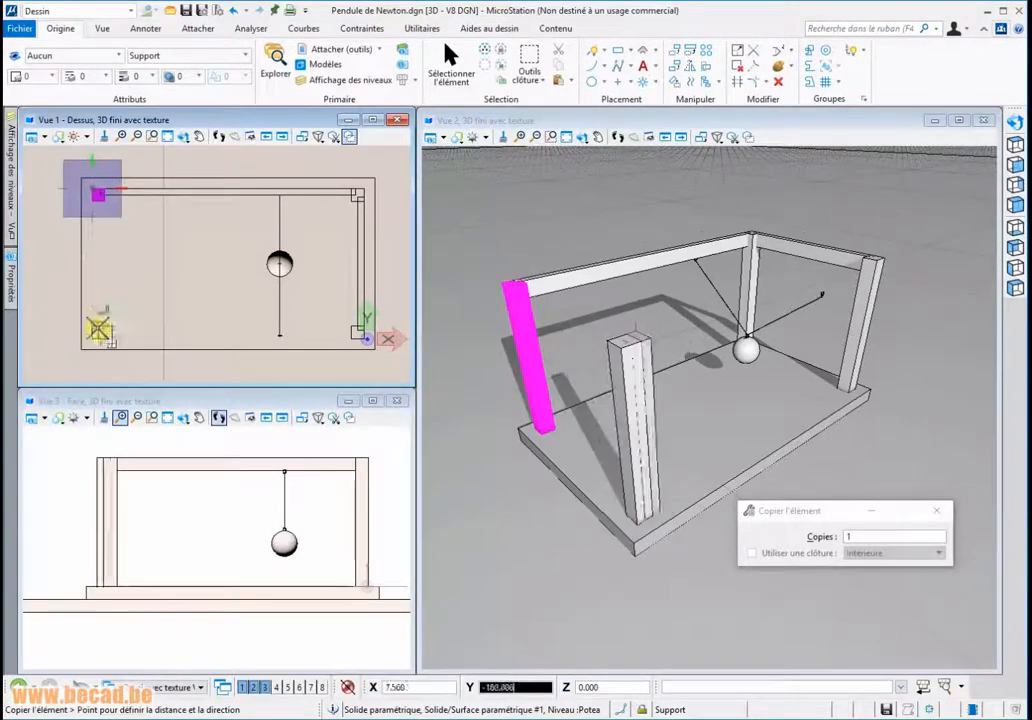
pyautogui.rightClick(136, 294)
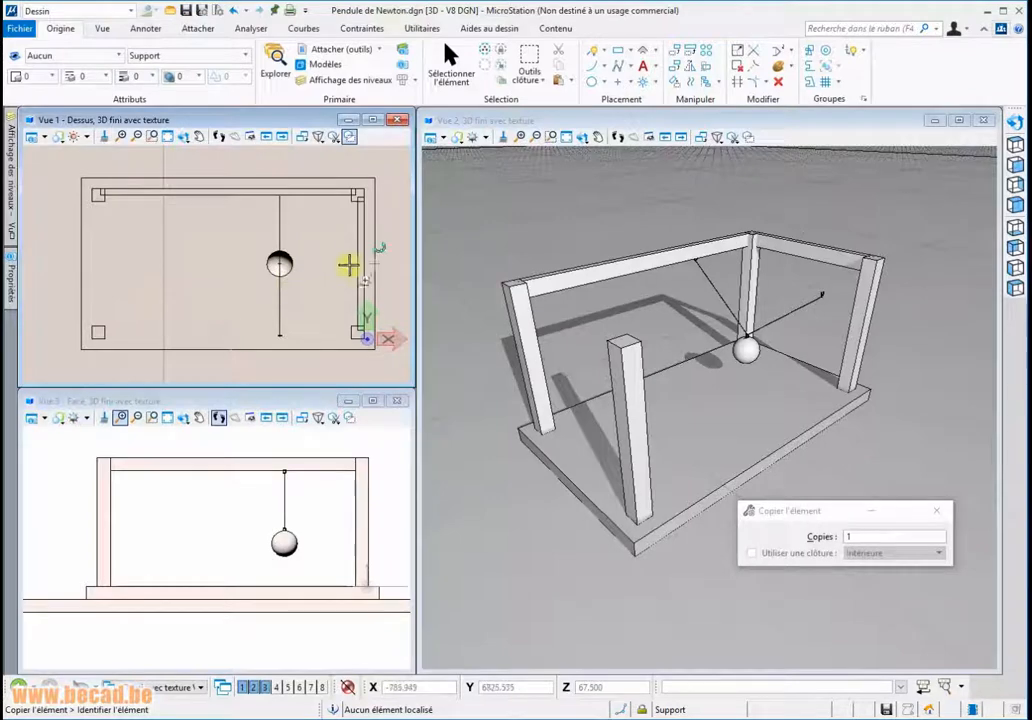
# Step: Copy the short right crossbar to the left side and the long rear crossbar to the front of the frame
pyautogui.click(358, 261)
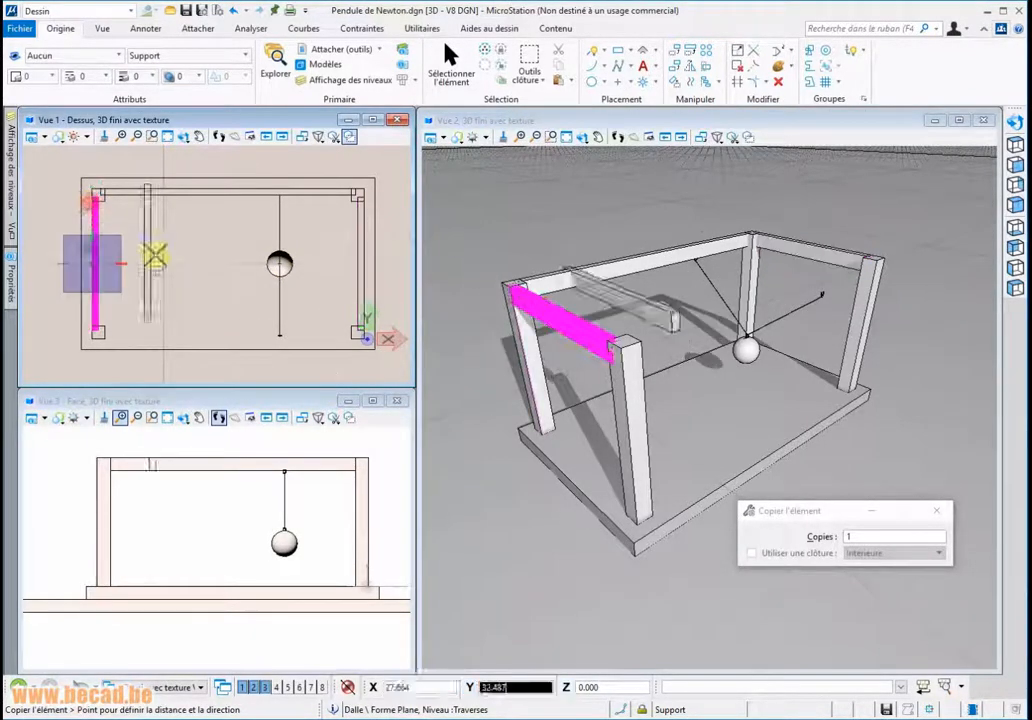
pyautogui.rightClick(173, 263)
pyautogui.click(229, 193)
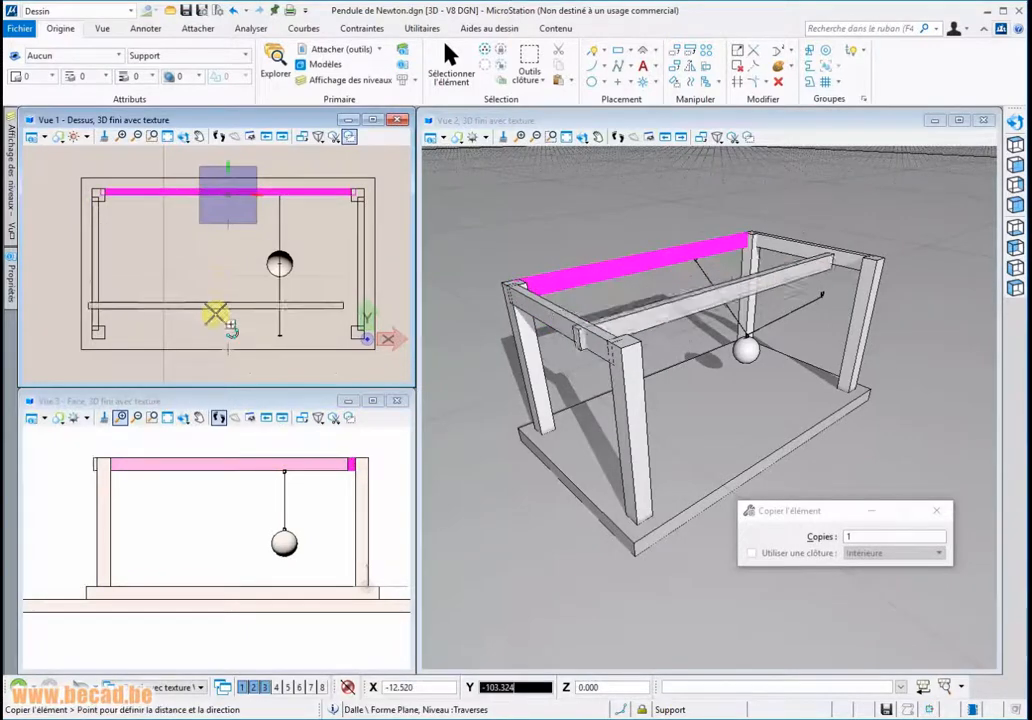
pyautogui.click(100, 337)
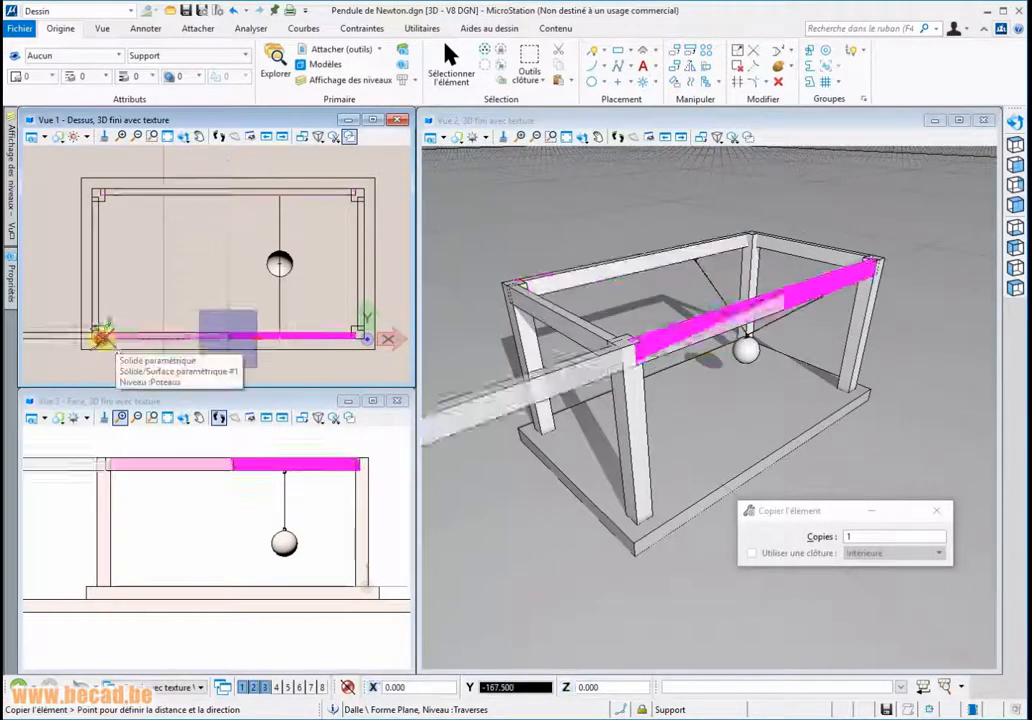
pyautogui.rightClick(240, 337)
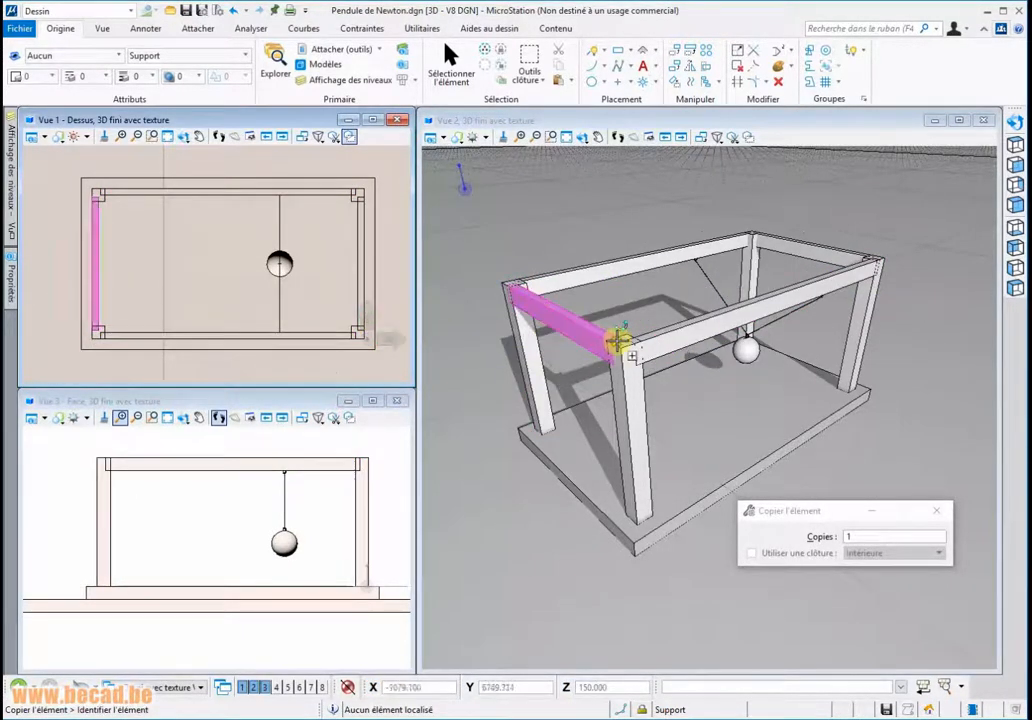
# Step: Switch from the Dessin workflow to the Modélisation workflow
pyautogui.scroll(5, 616, 341)
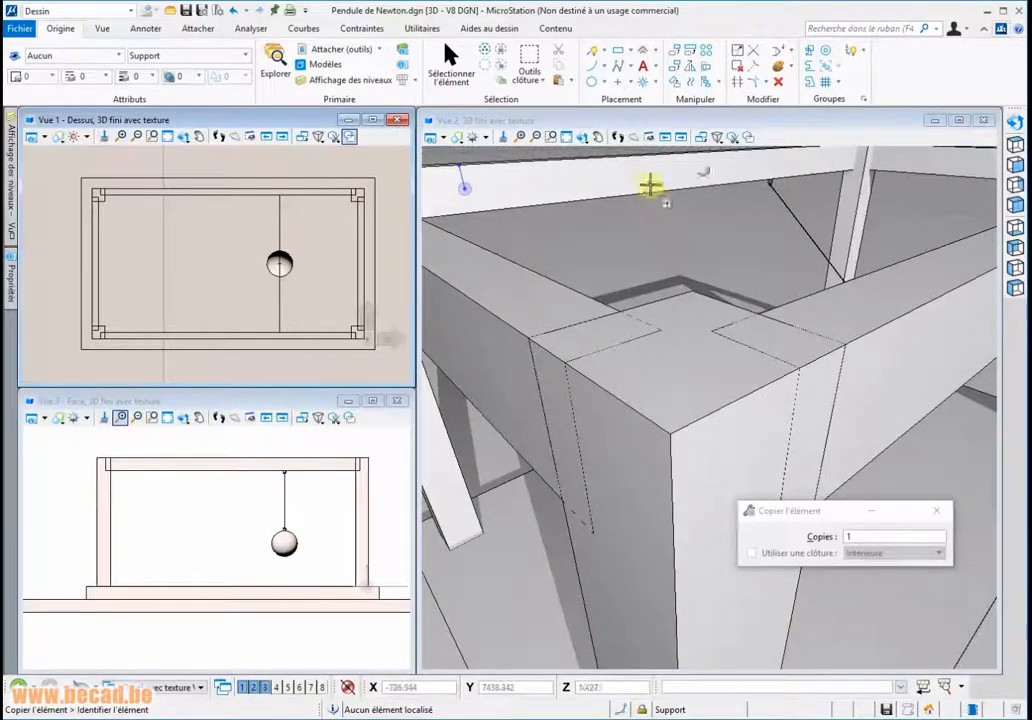
pyautogui.click(110, 11)
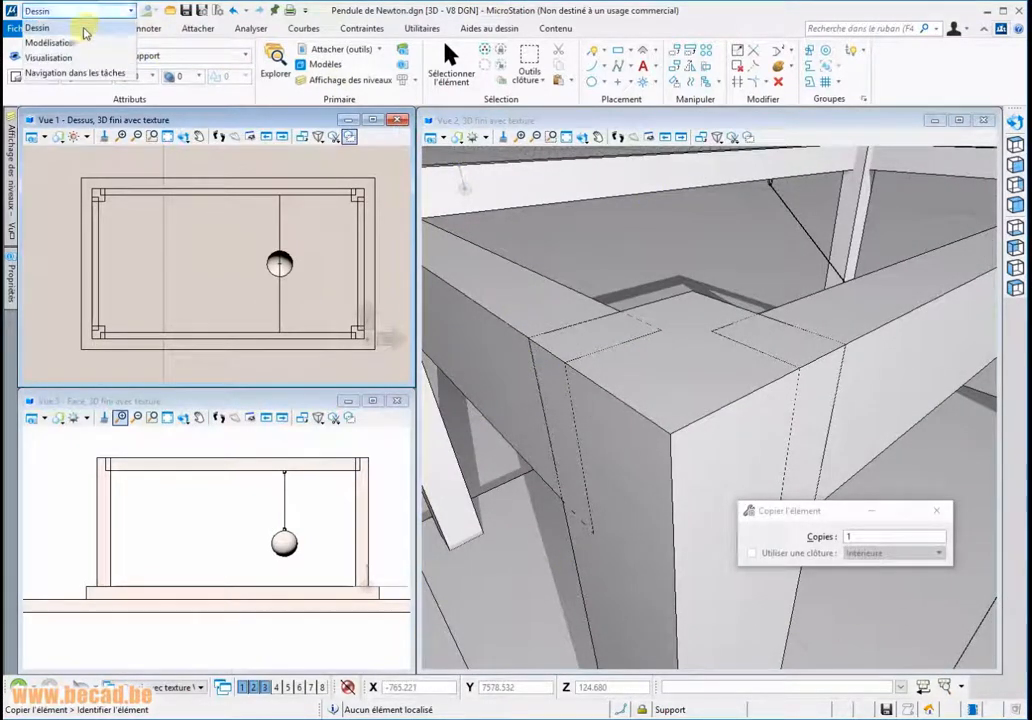
pyautogui.click(50, 43)
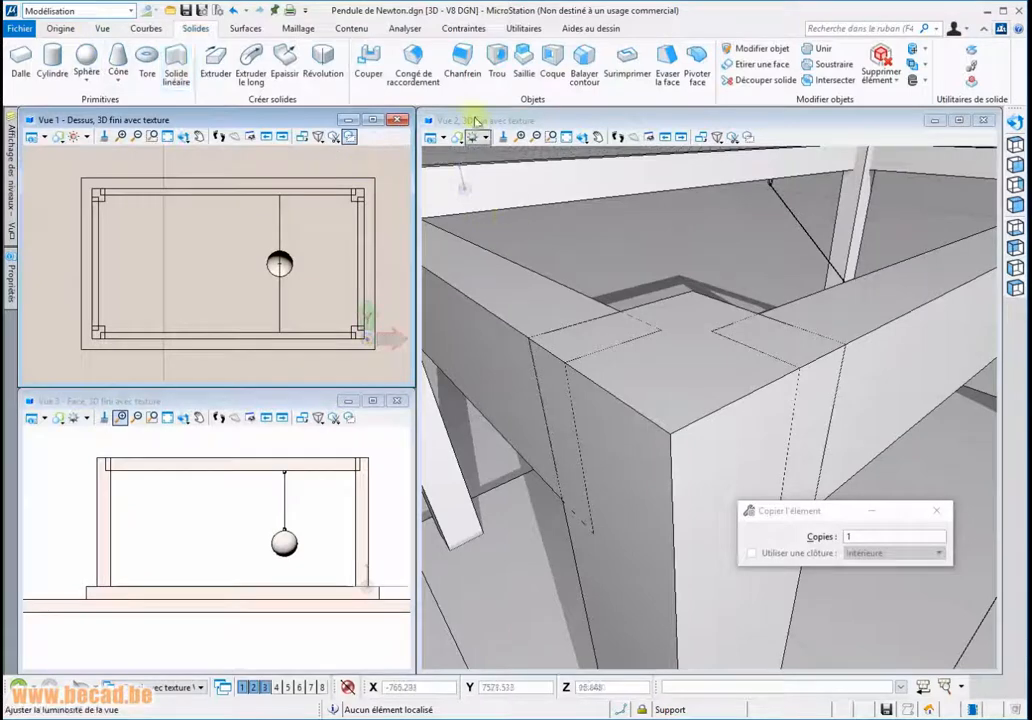
pyautogui.click(463, 63)
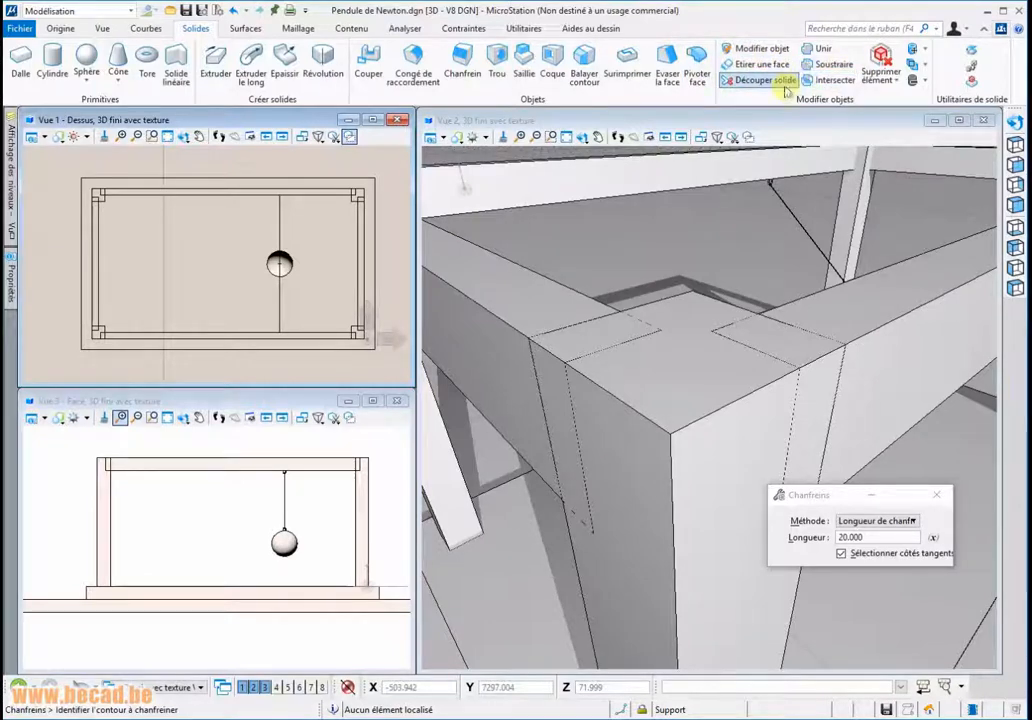
# Step: Subtract the left and front crossbars from the front-left post, with the original tool (Outil d'origine) set to Afficher
pyautogui.click(829, 65)
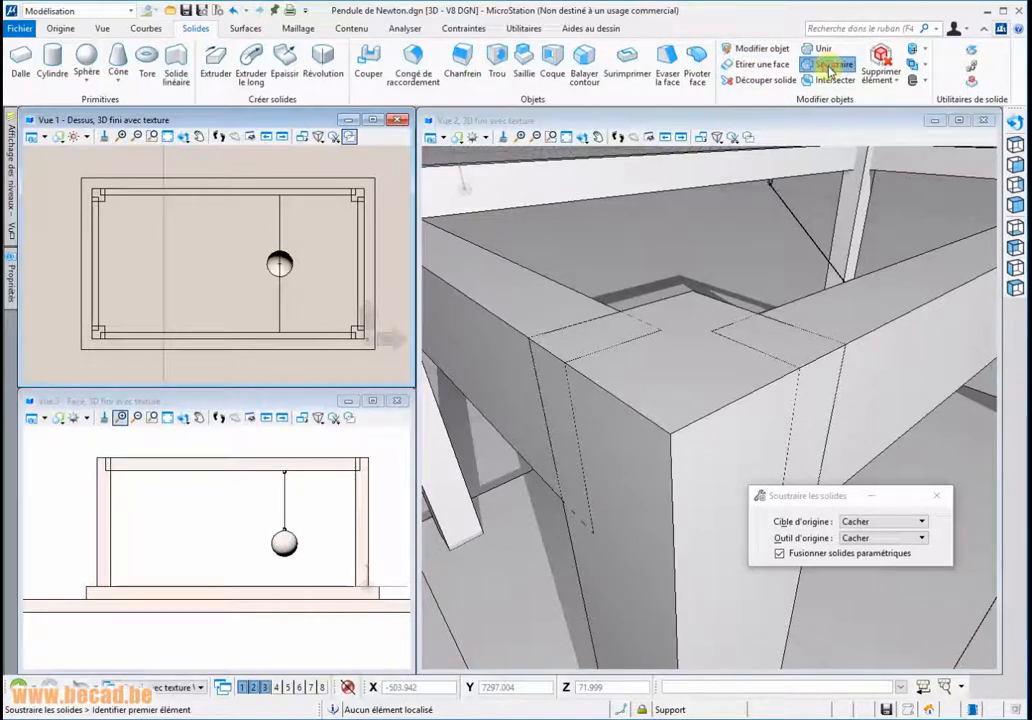
pyautogui.click(666, 436)
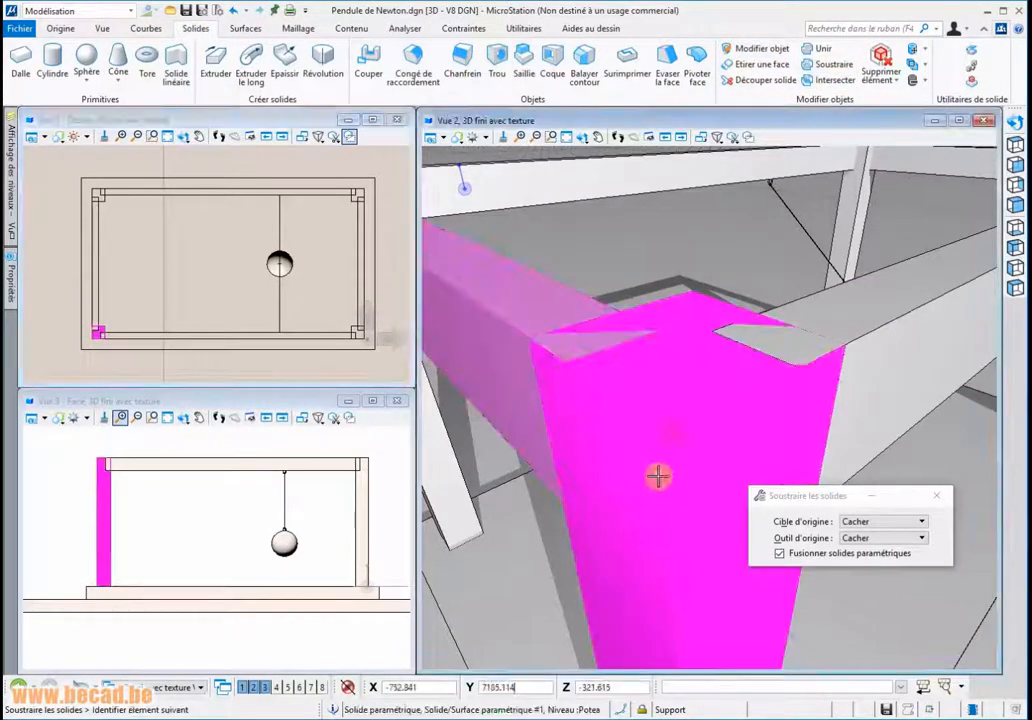
pyautogui.click(847, 540)
pyautogui.click(864, 554)
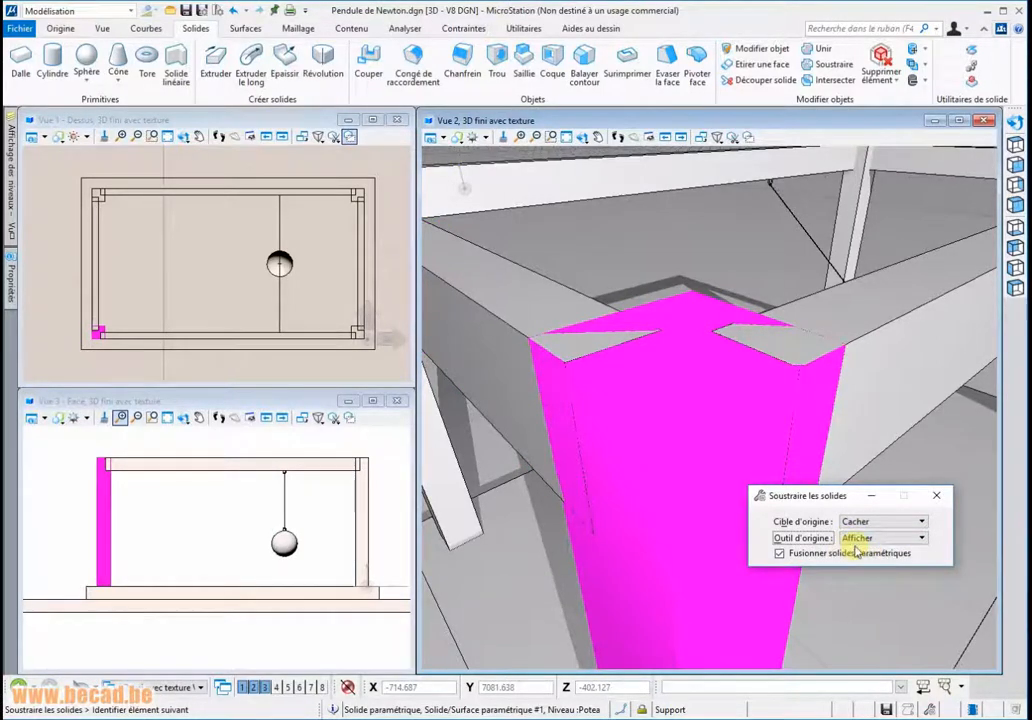
pyautogui.click(502, 295)
pyautogui.click(630, 263)
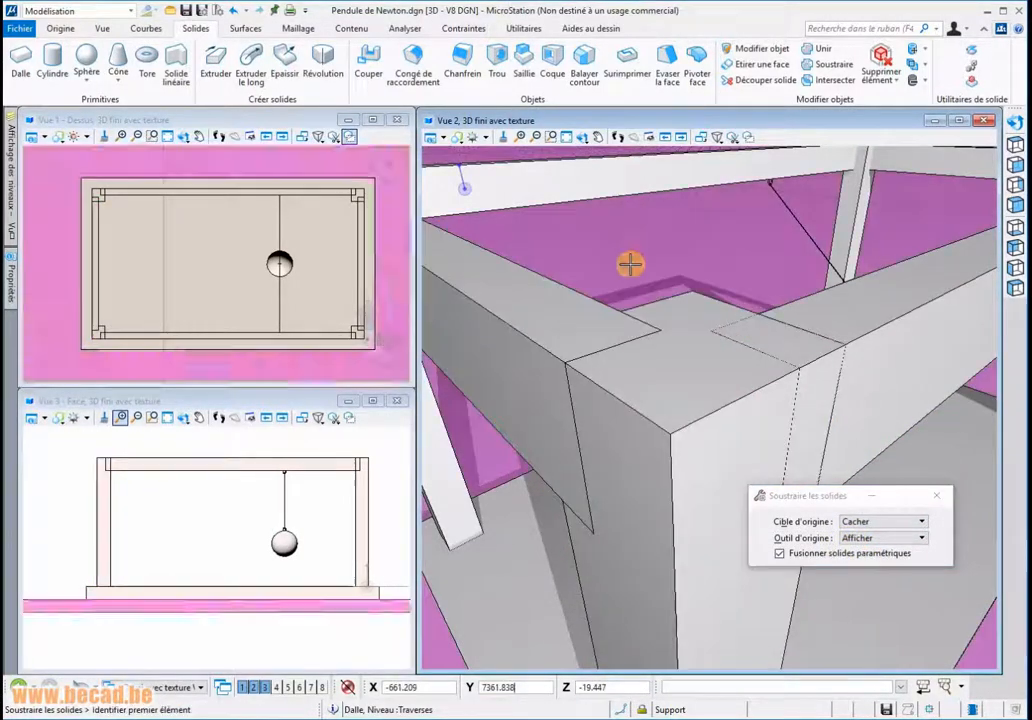
pyautogui.click(753, 371)
pyautogui.click(892, 306)
pyautogui.click(693, 380)
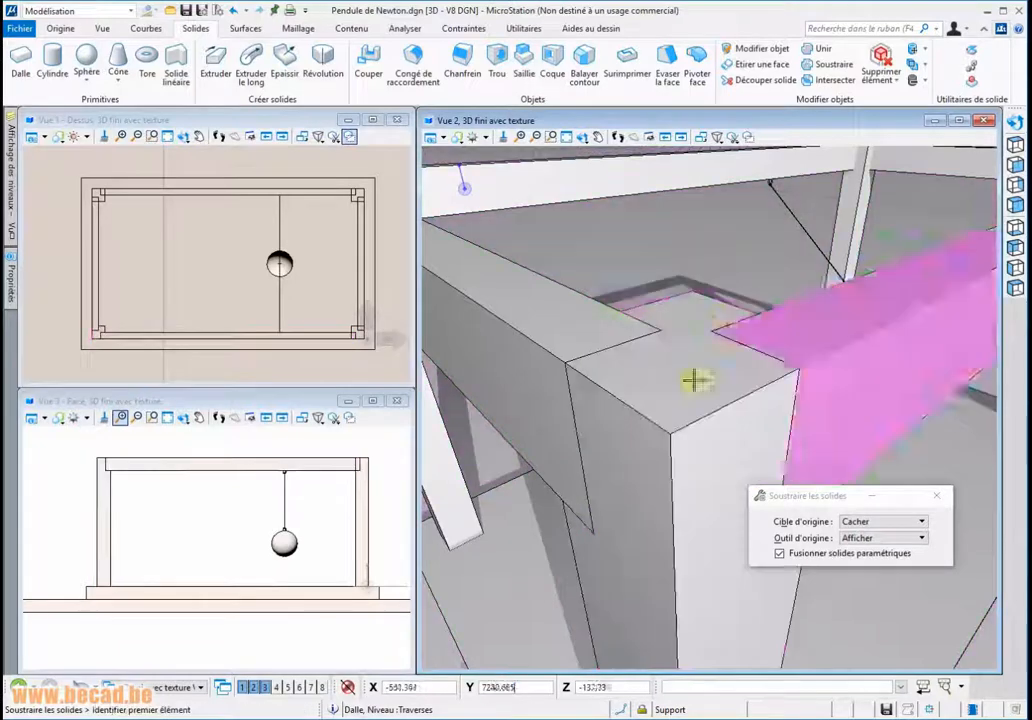
# Step: Set the display style of View 2 to Transparent
pyautogui.click(460, 138)
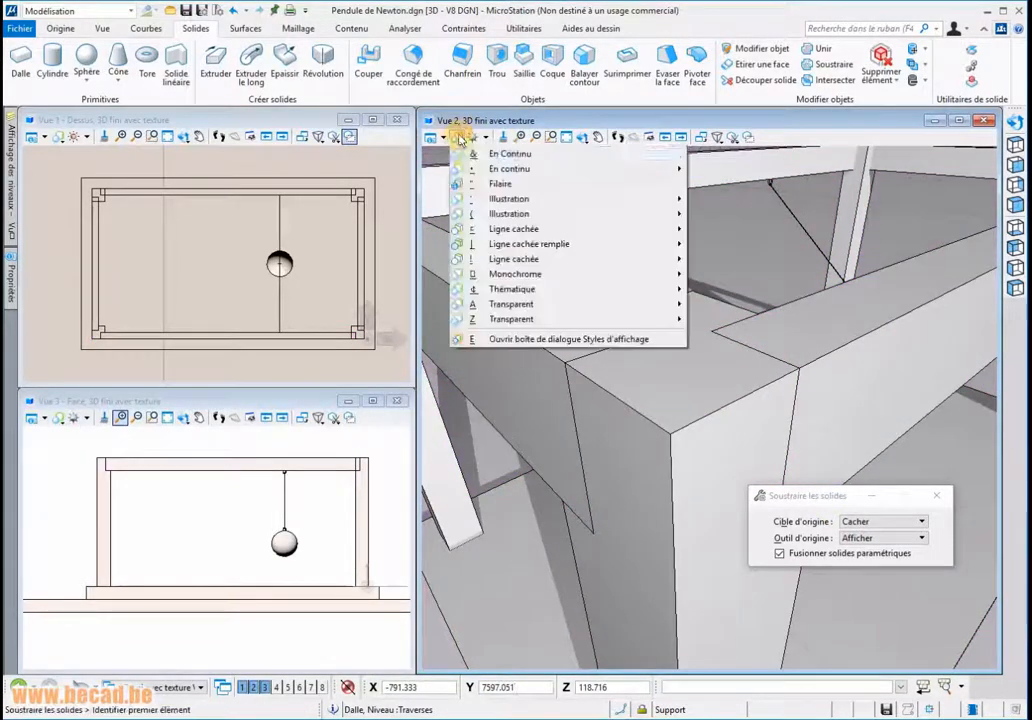
pyautogui.moveTo(675, 303)
pyautogui.click(737, 308)
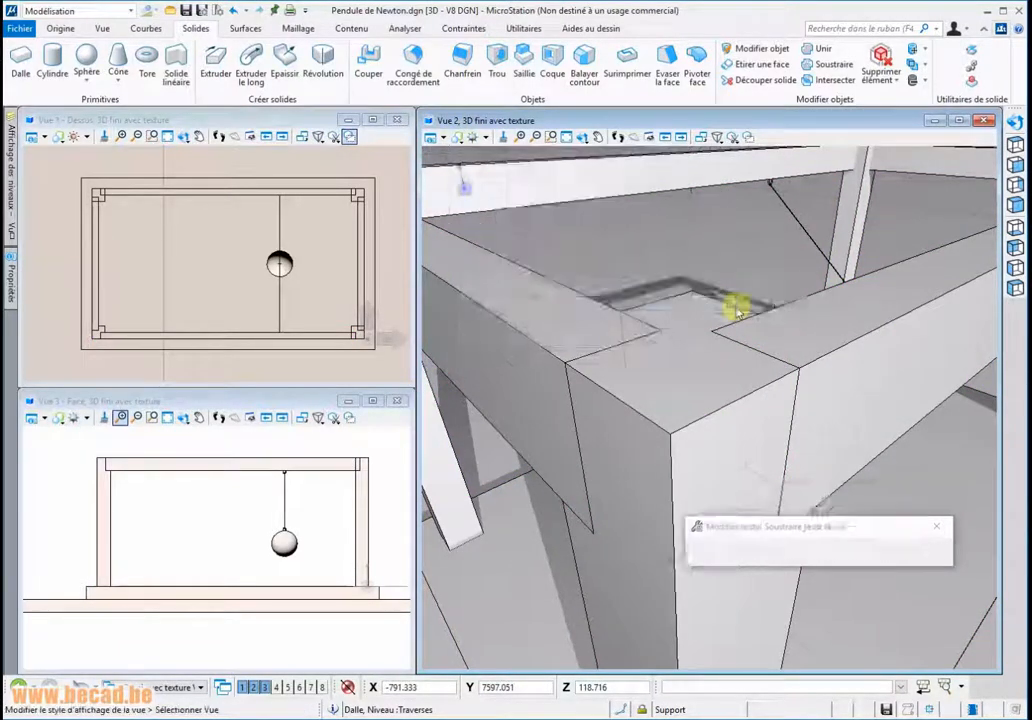
# Step: Subtract the short left crossbar and the long rear crossbar from the rear-left post
pyautogui.scroll(-6, 751, 334)
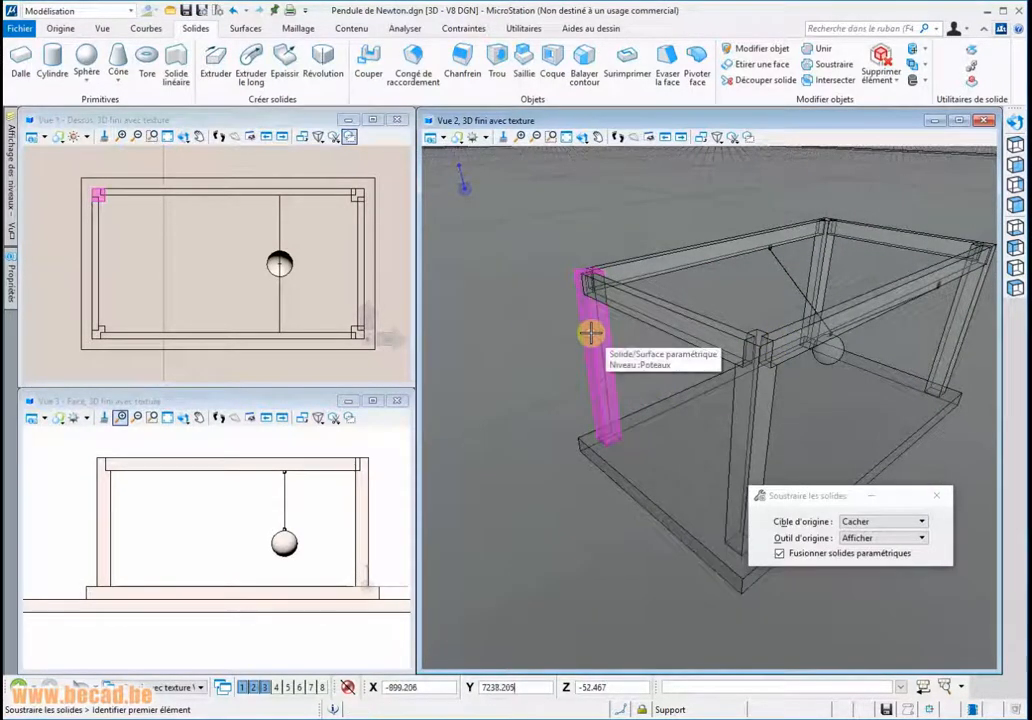
pyautogui.click(590, 332)
pyautogui.click(537, 319)
pyautogui.click(590, 325)
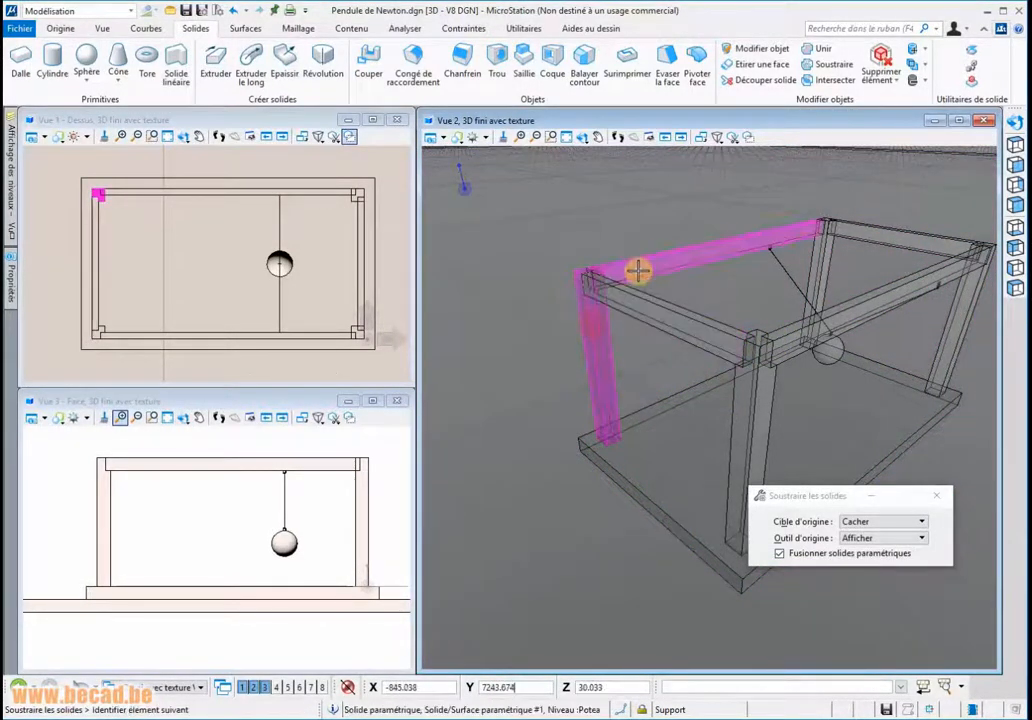
pyautogui.click(638, 272)
pyautogui.click(604, 227)
# Step: Subtract the long rear crossbar and the short right crossbar from the rear-right post
pyautogui.click(817, 257)
pyautogui.click(808, 231)
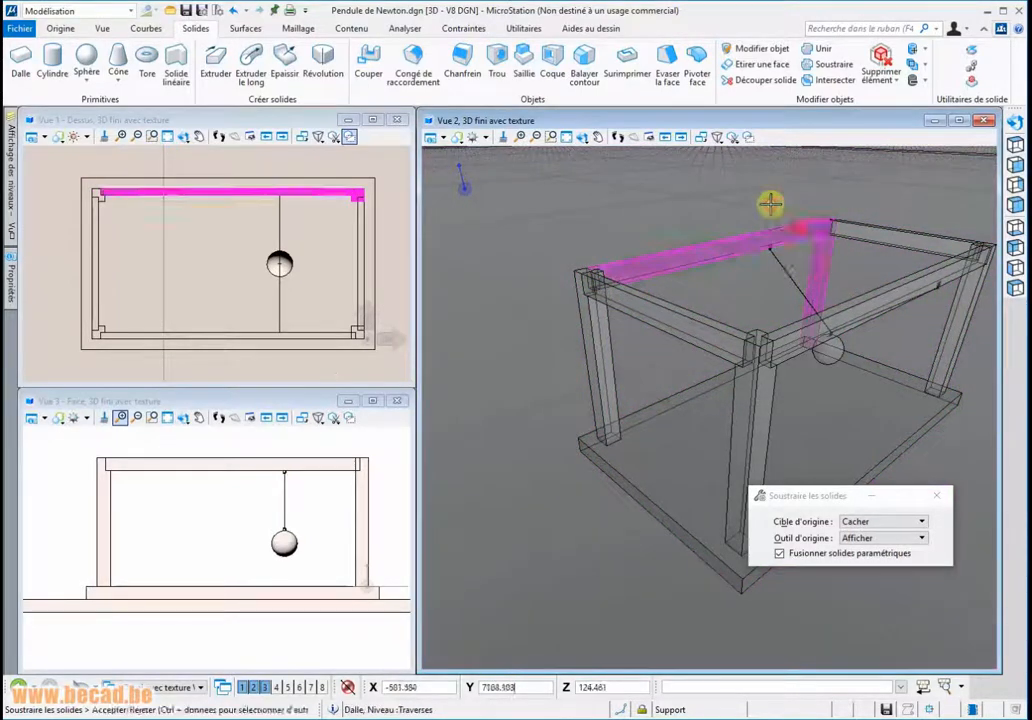
pyautogui.click(771, 204)
pyautogui.click(822, 261)
pyautogui.click(866, 231)
pyautogui.click(873, 202)
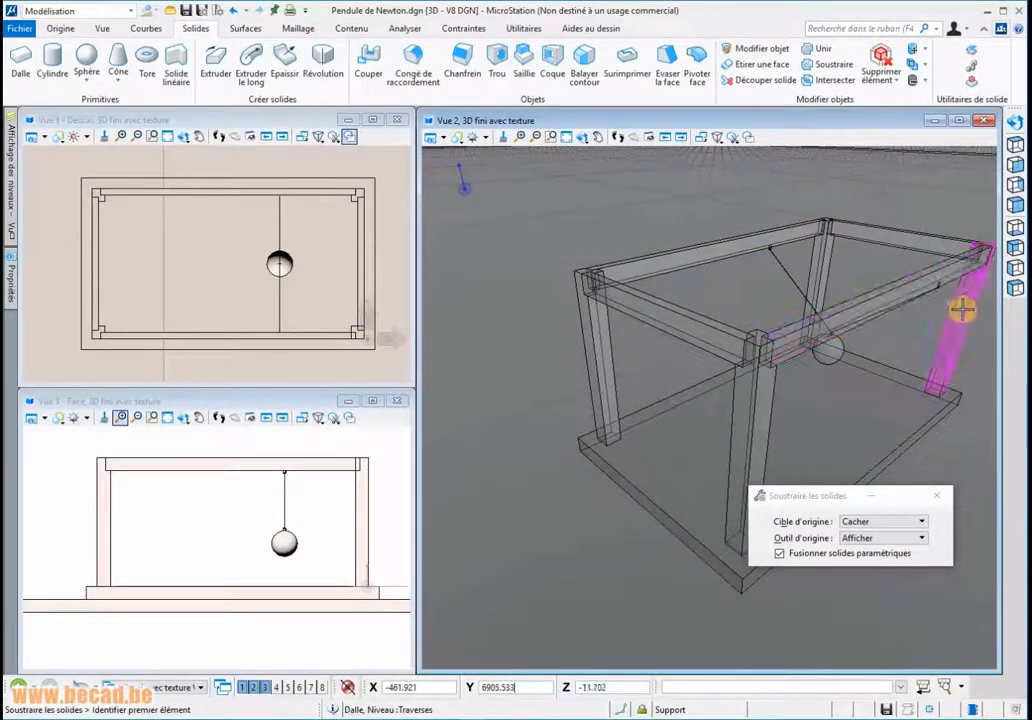
# Step: Subtract the adjoining crossbars from the front-right post
pyautogui.click(955, 300)
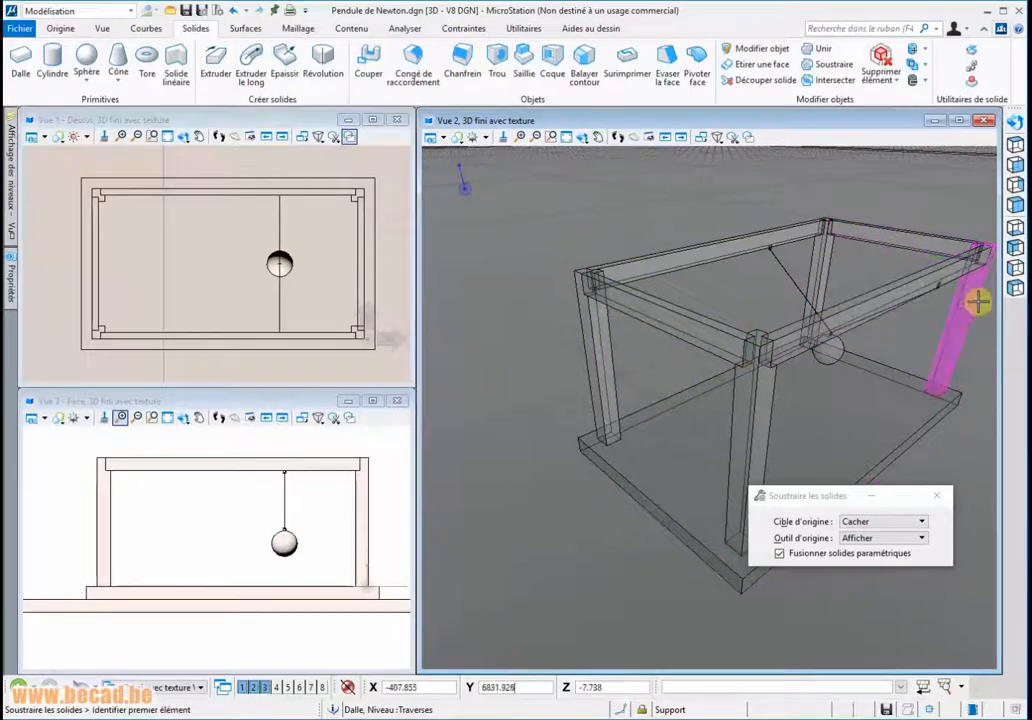
pyautogui.click(922, 244)
pyautogui.click(887, 203)
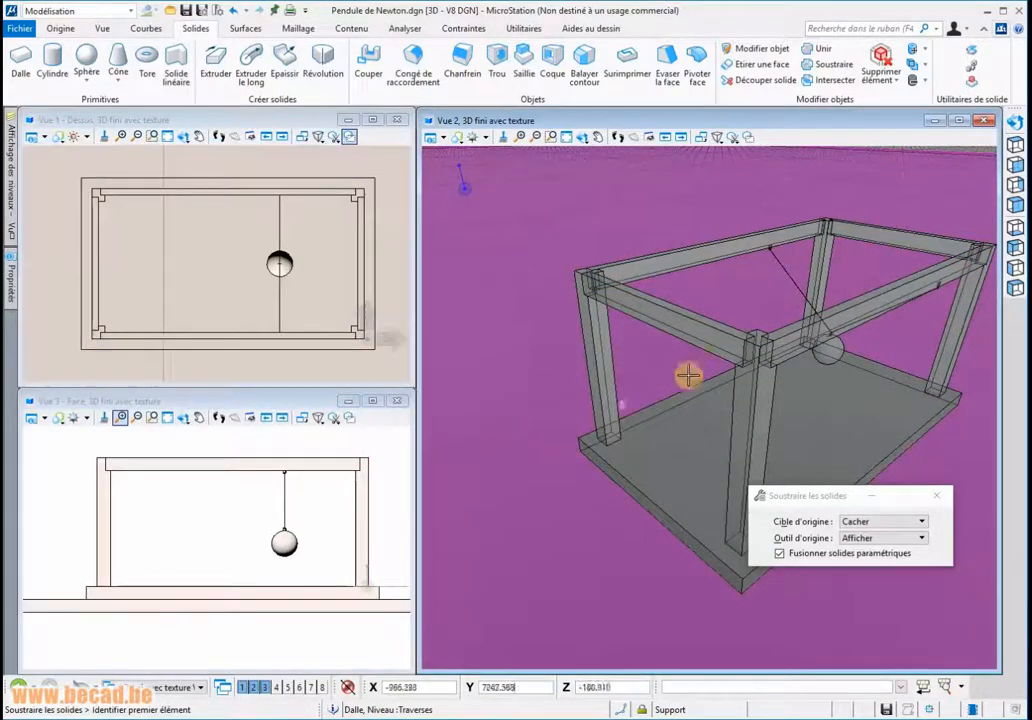
pyautogui.scroll(5, 586, 272)
pyautogui.scroll(-5, 539, 272)
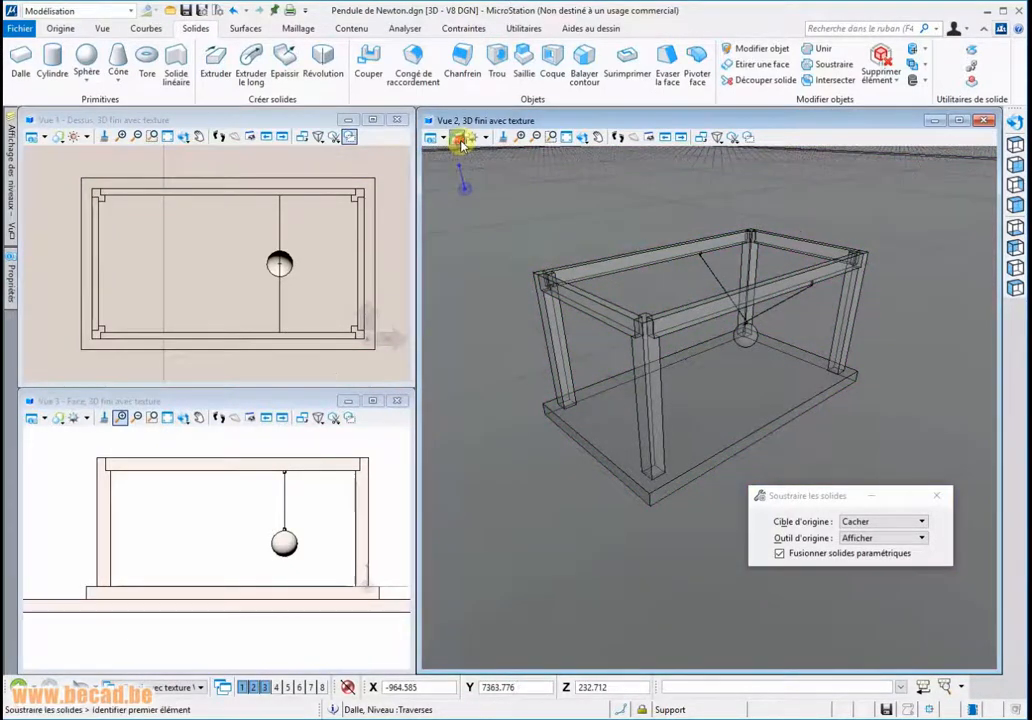
# Step: Set the display style of View 2 back to Illustration: modélisation
pyautogui.click(461, 137)
pyautogui.moveTo(511, 201)
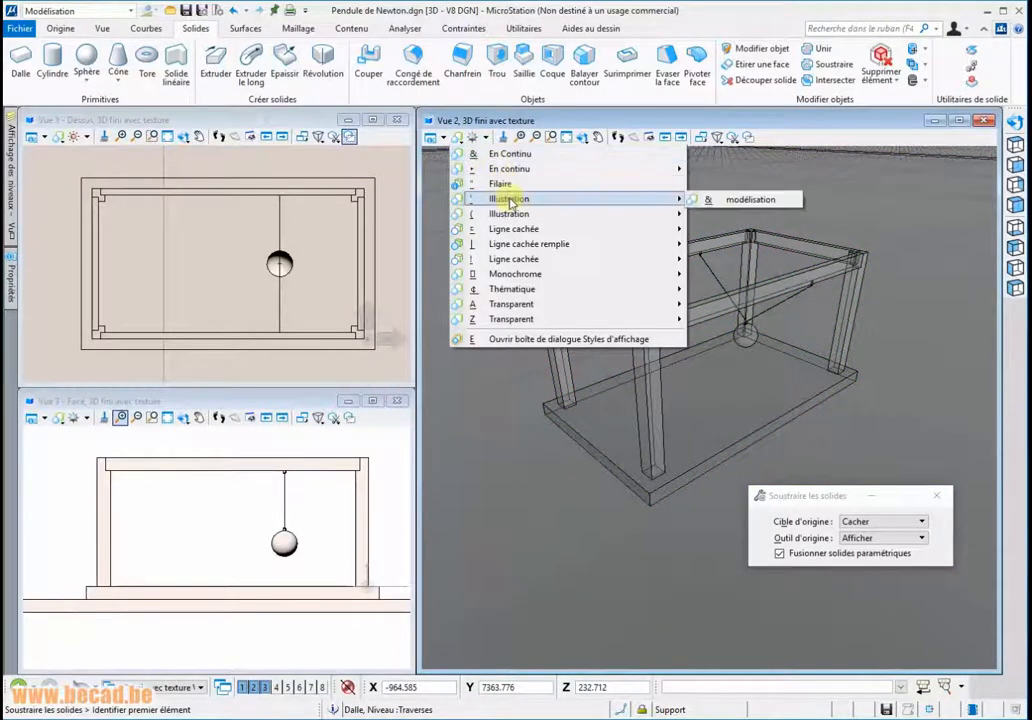
pyautogui.click(737, 199)
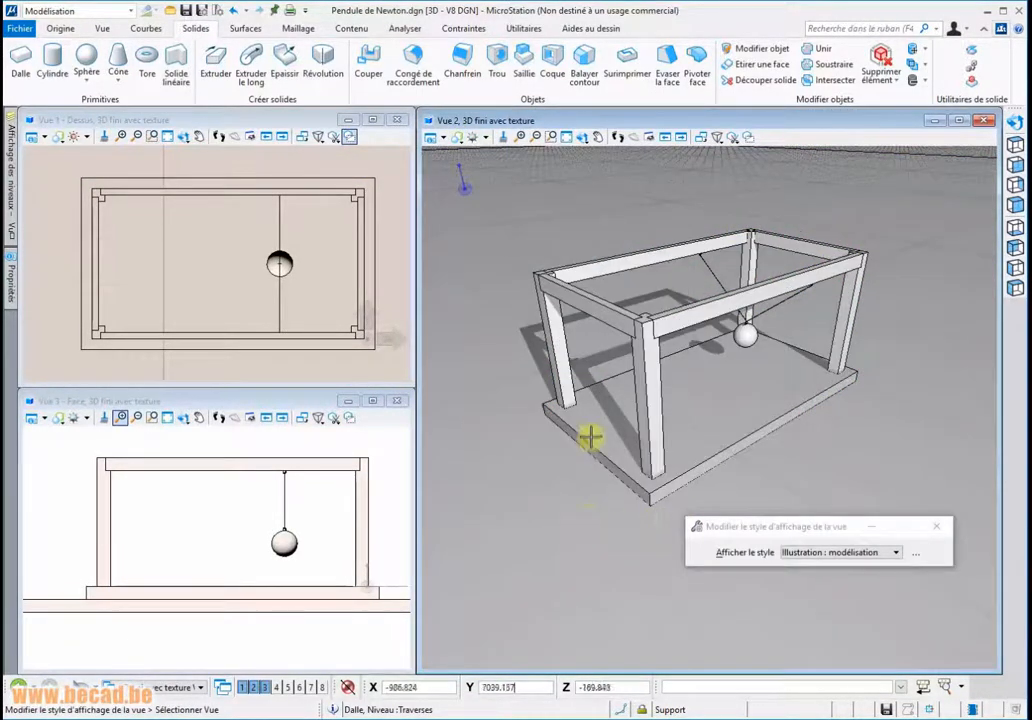
pyautogui.scroll(1, 591, 437)
pyautogui.moveTo(586, 521); pyautogui.dragTo(570, 541, button='middle')
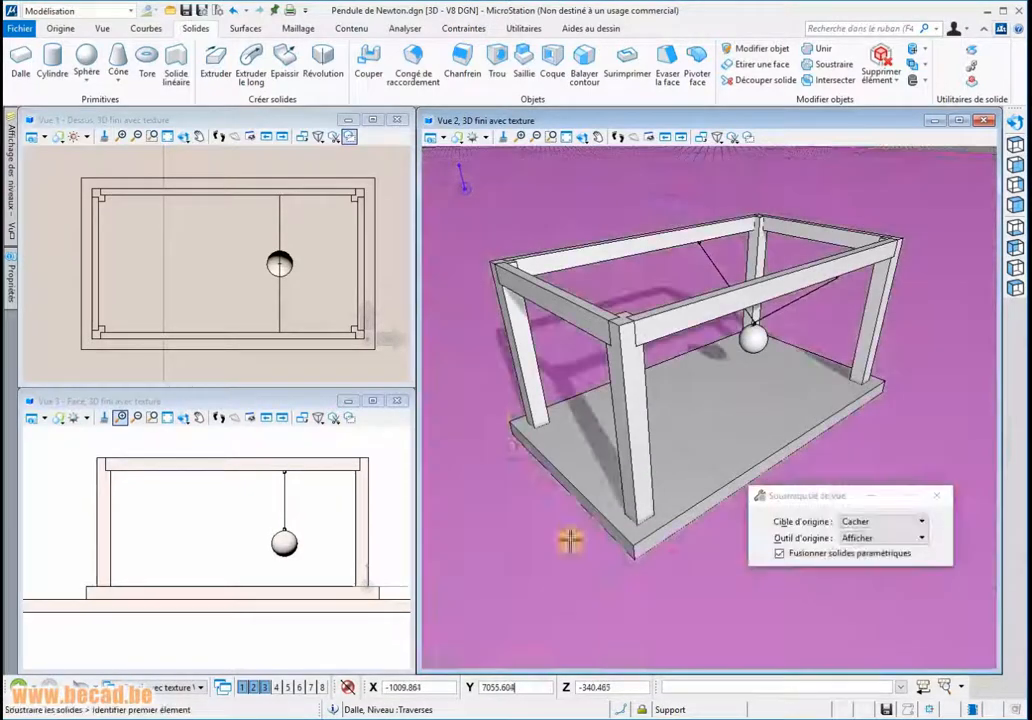
# Step: Chamfer the top edges of the base slab with a chamfer length of 3.000
pyautogui.click(462, 60)
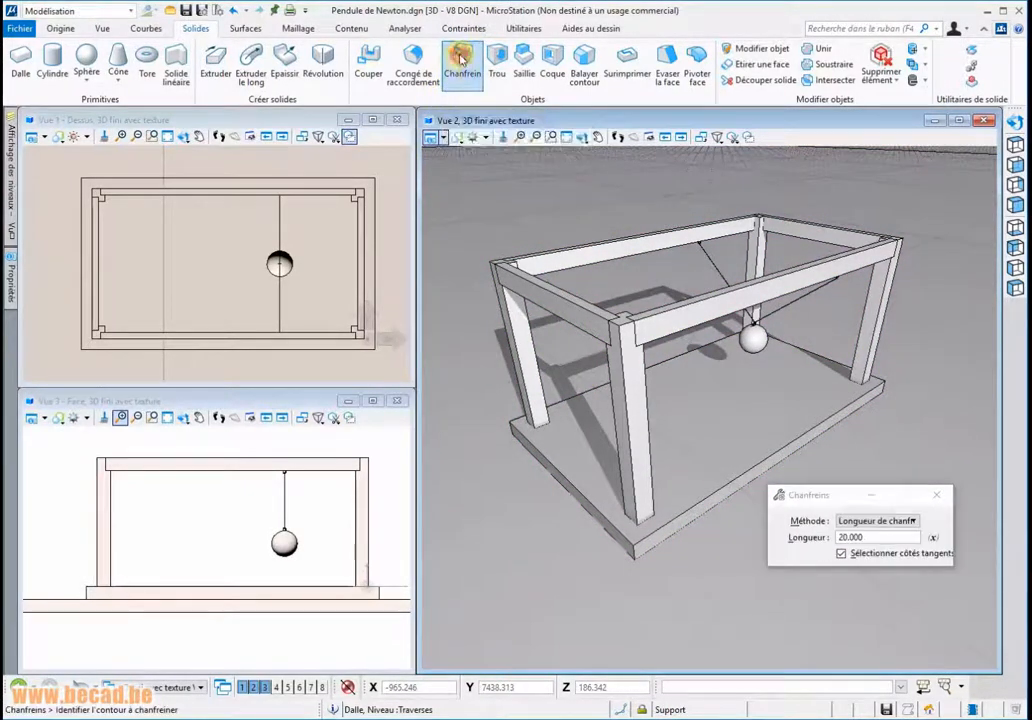
pyautogui.click(893, 538)
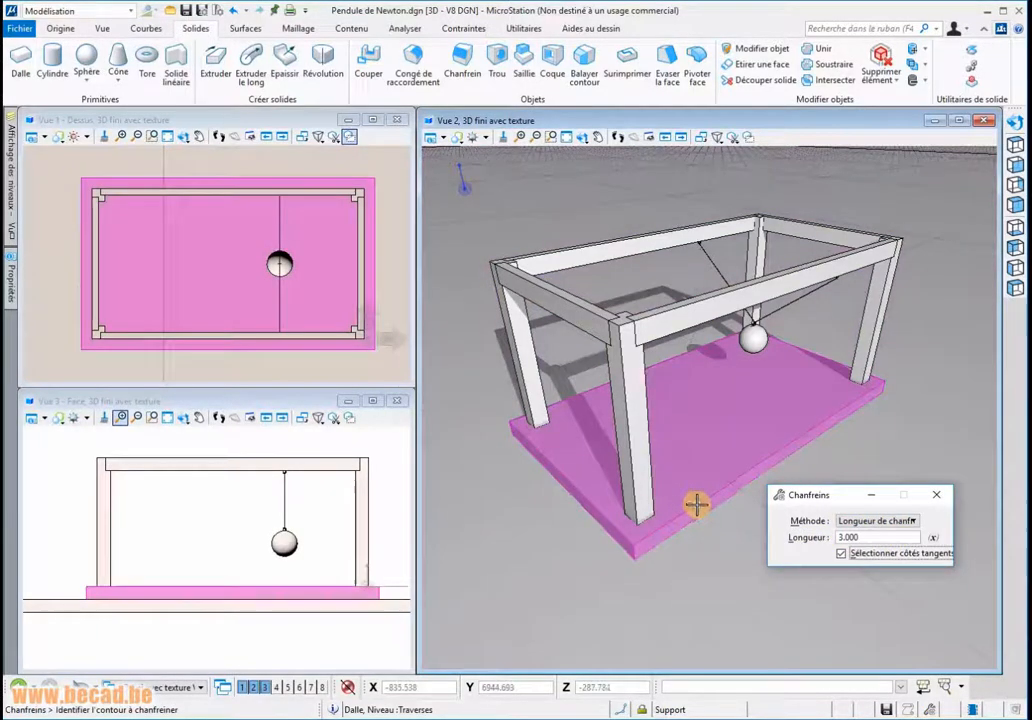
pyautogui.click(697, 505)
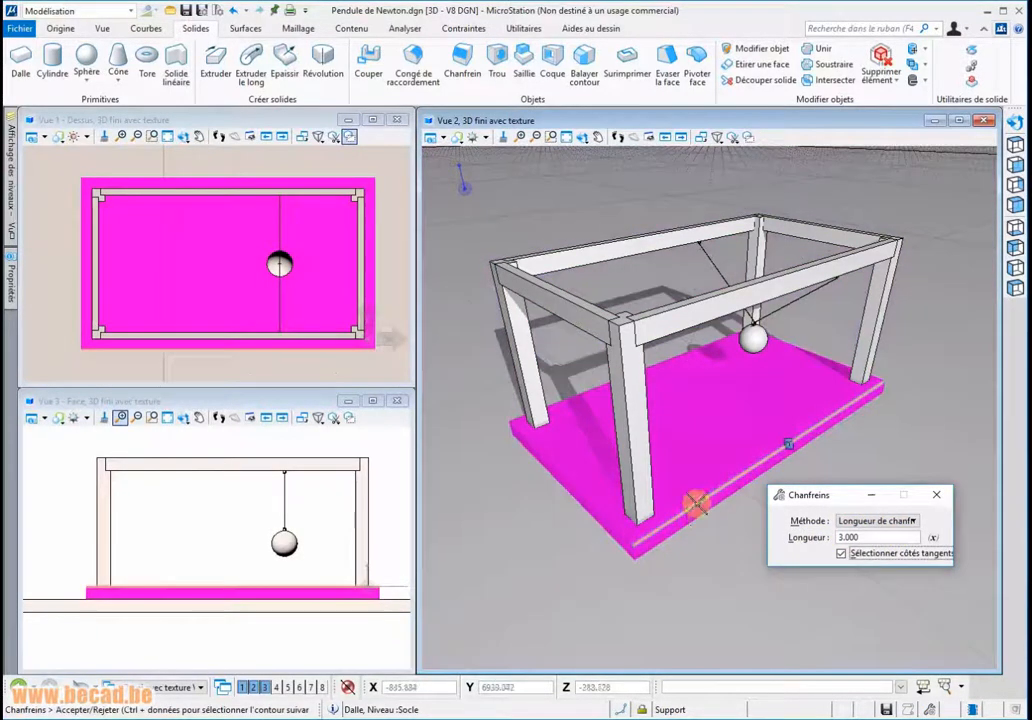
pyautogui.click(696, 504)
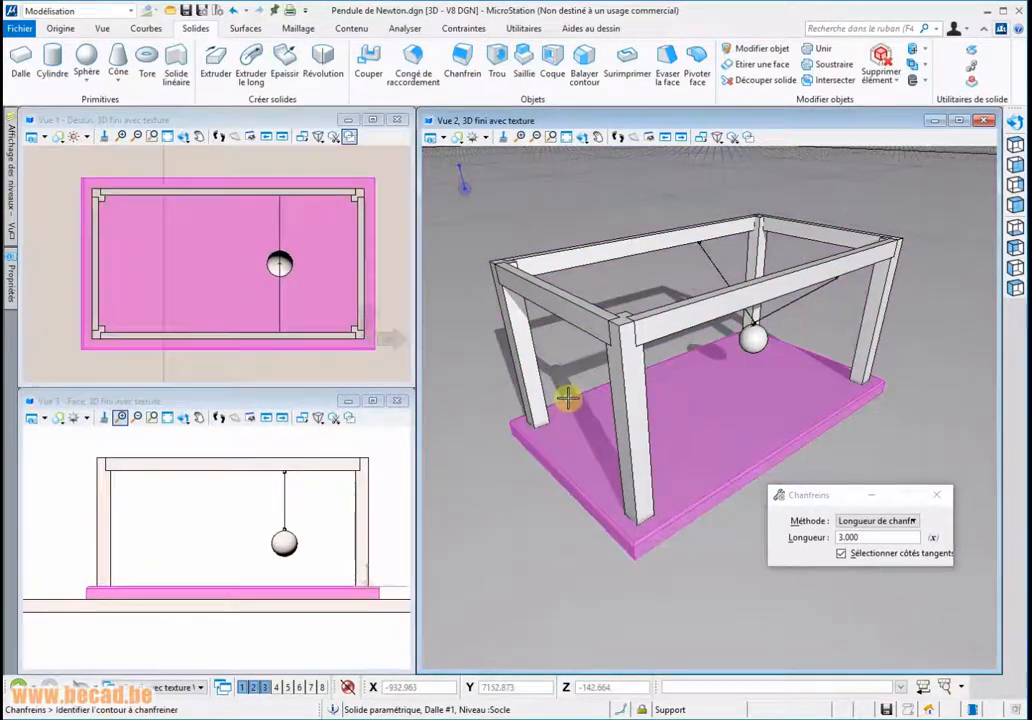
pyautogui.click(568, 398)
pyautogui.click(574, 371)
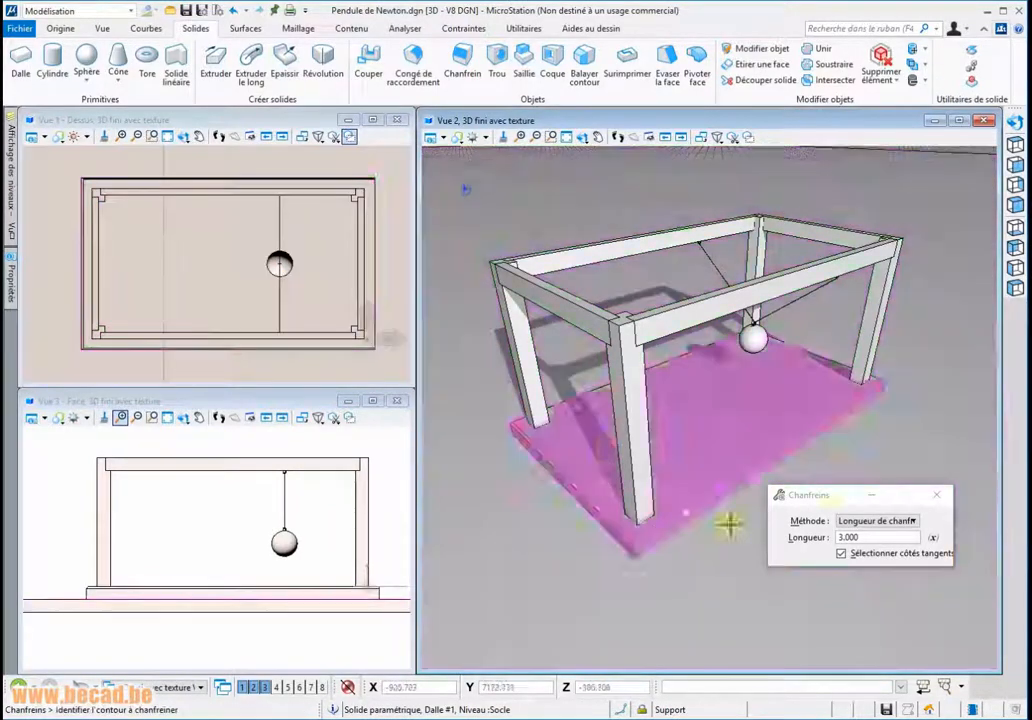
pyautogui.click(843, 364)
pyautogui.click(845, 362)
pyautogui.click(838, 361)
pyautogui.click(841, 330)
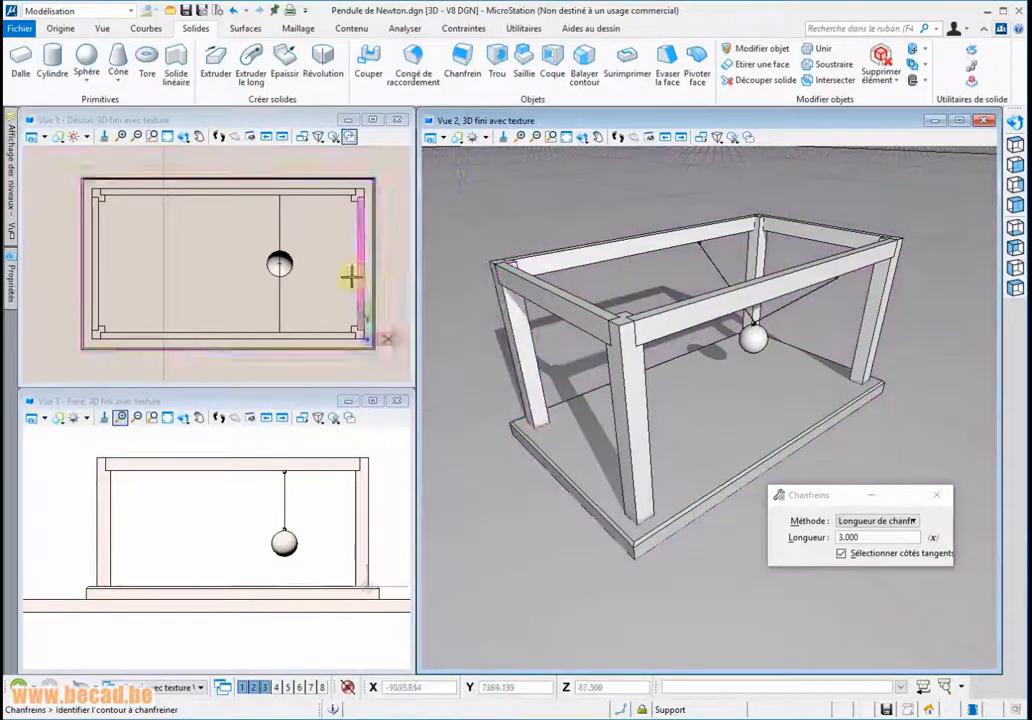
# Step: Copy the ball with its hook and strings 4 times along the frame, spacing the balls side by side, and finish the copy command
pyautogui.press('space')
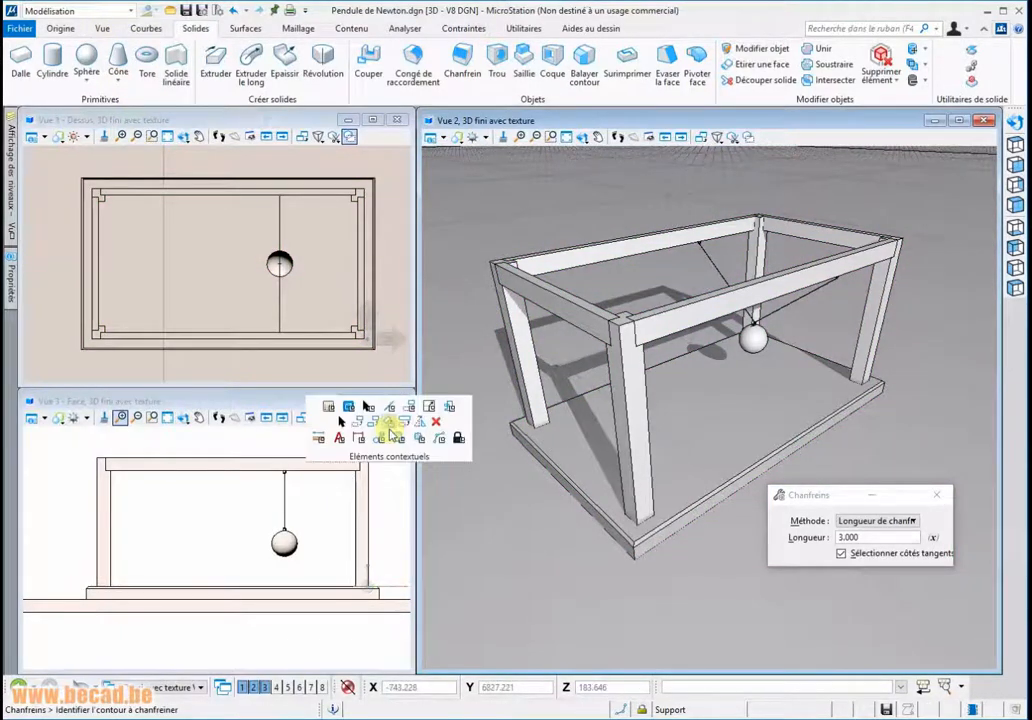
pyautogui.click(342, 423)
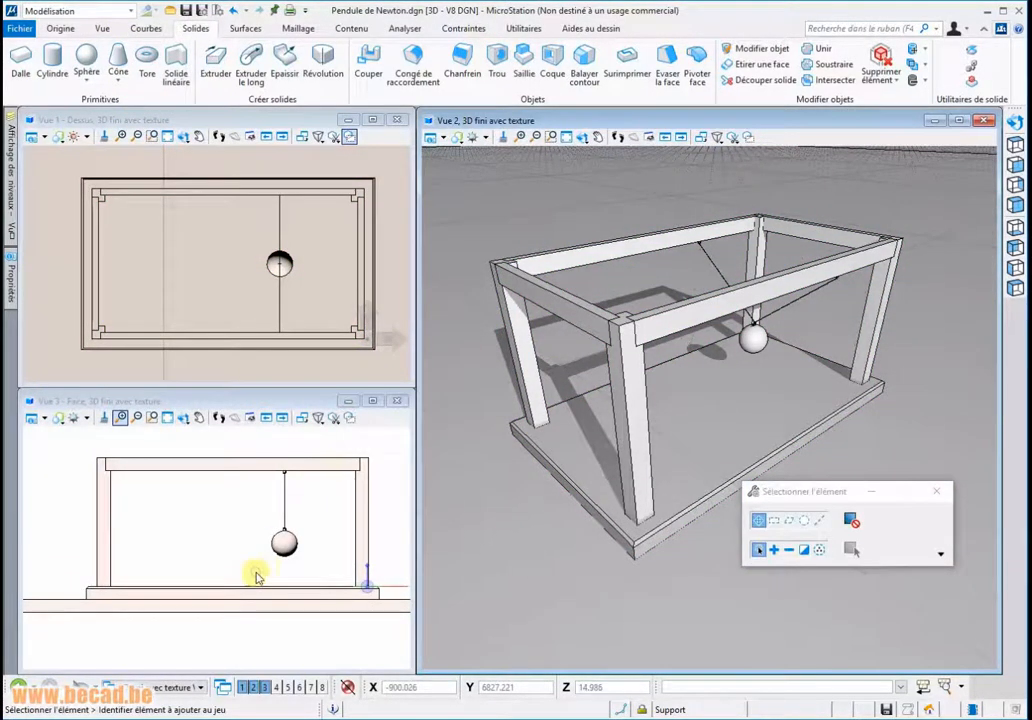
pyautogui.click(310, 462)
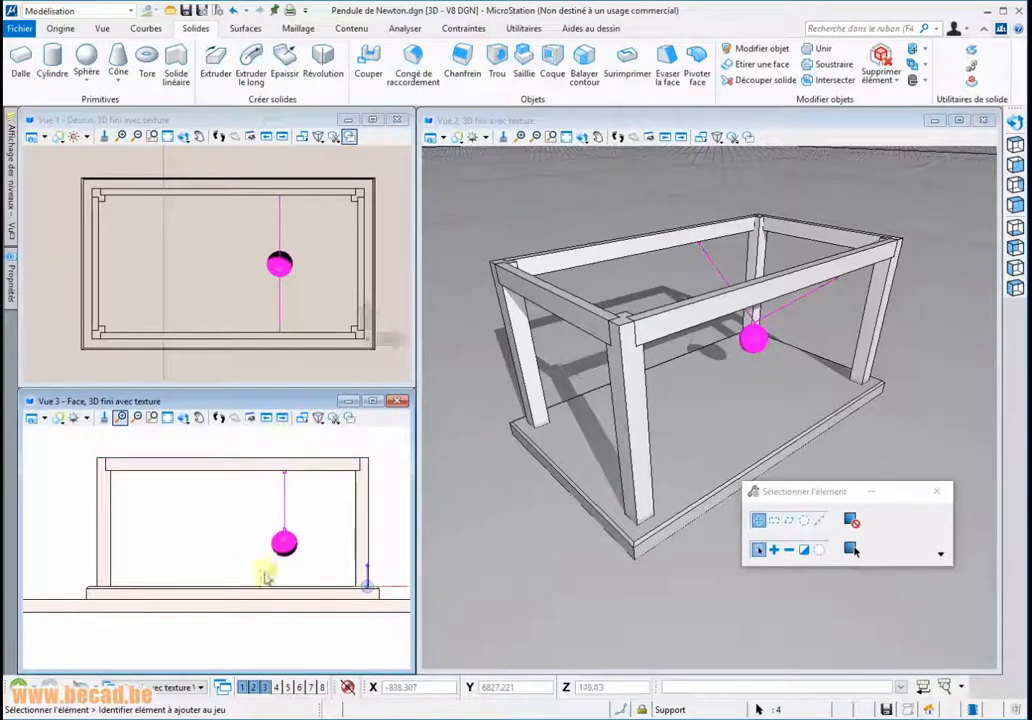
pyautogui.click(502, 553)
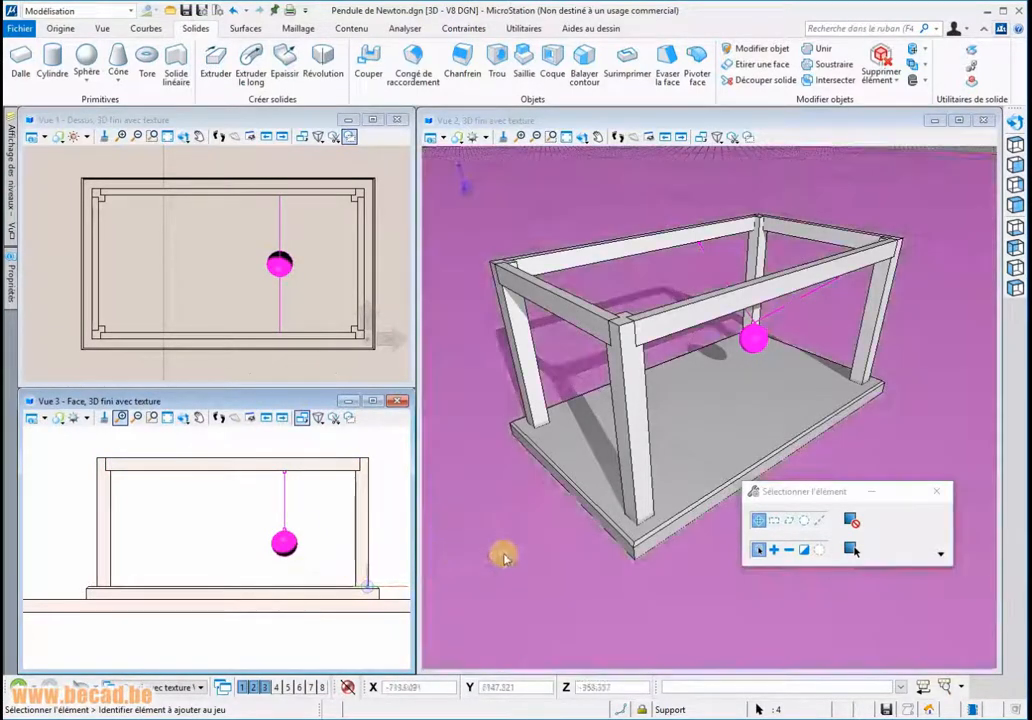
pyautogui.click(521, 535)
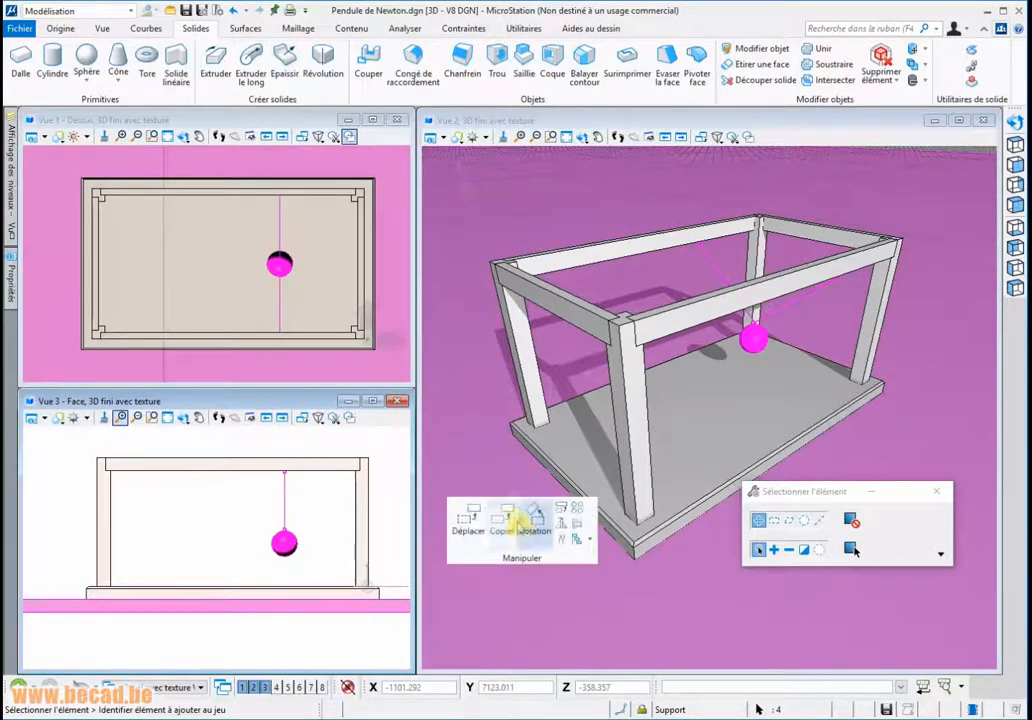
pyautogui.click(502, 520)
pyautogui.click(861, 539)
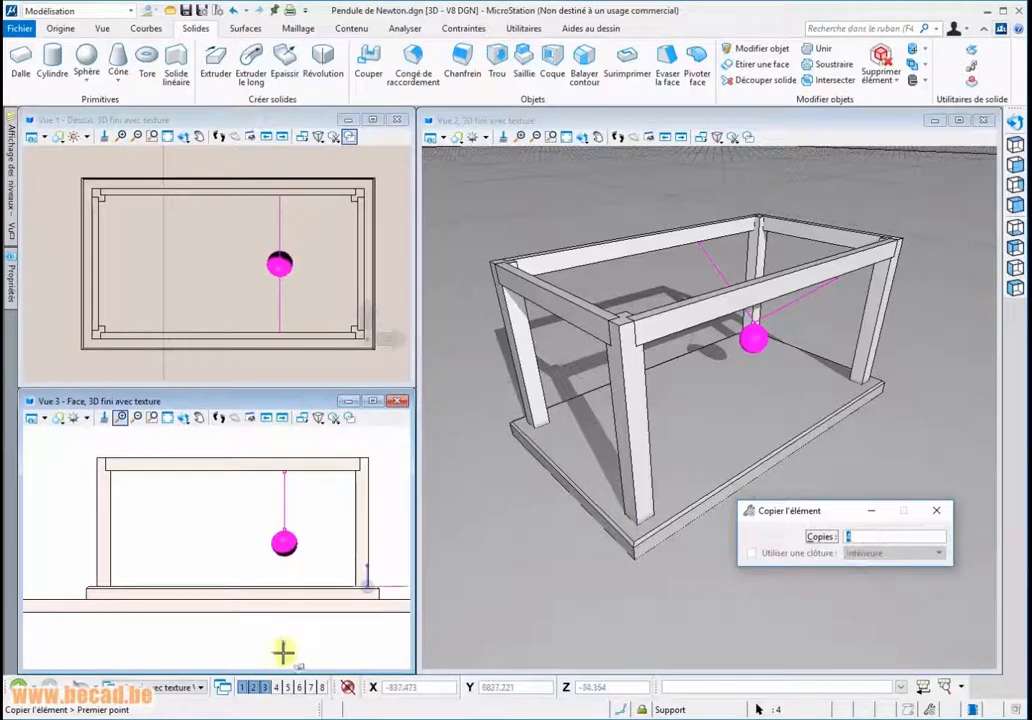
pyautogui.write('4')
pyautogui.click(287, 558)
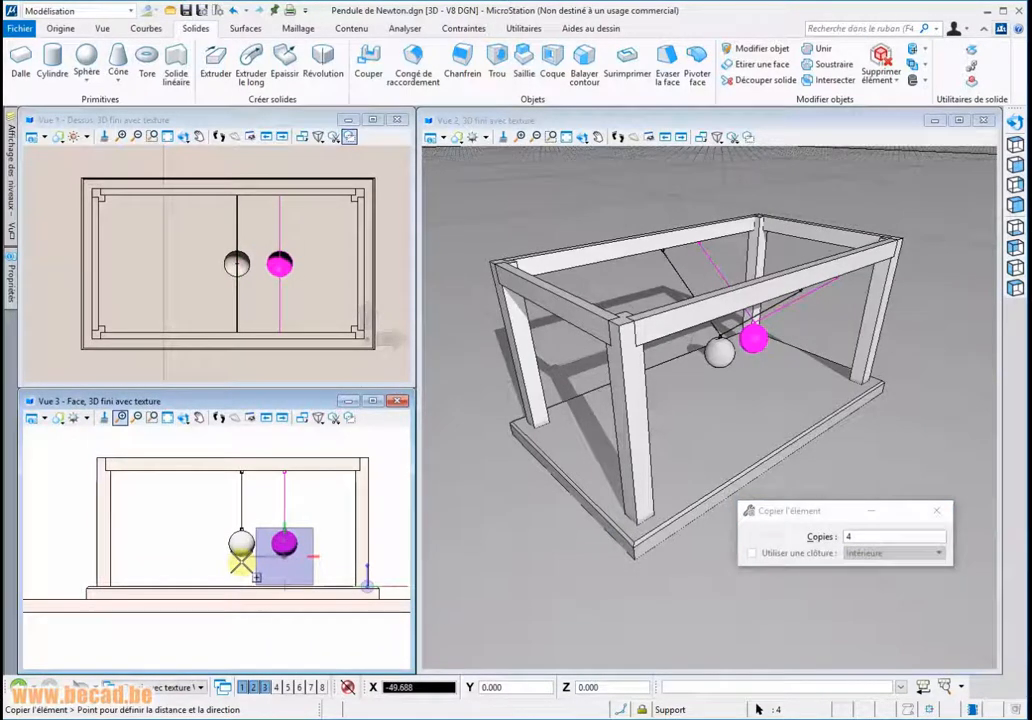
pyautogui.click(242, 555)
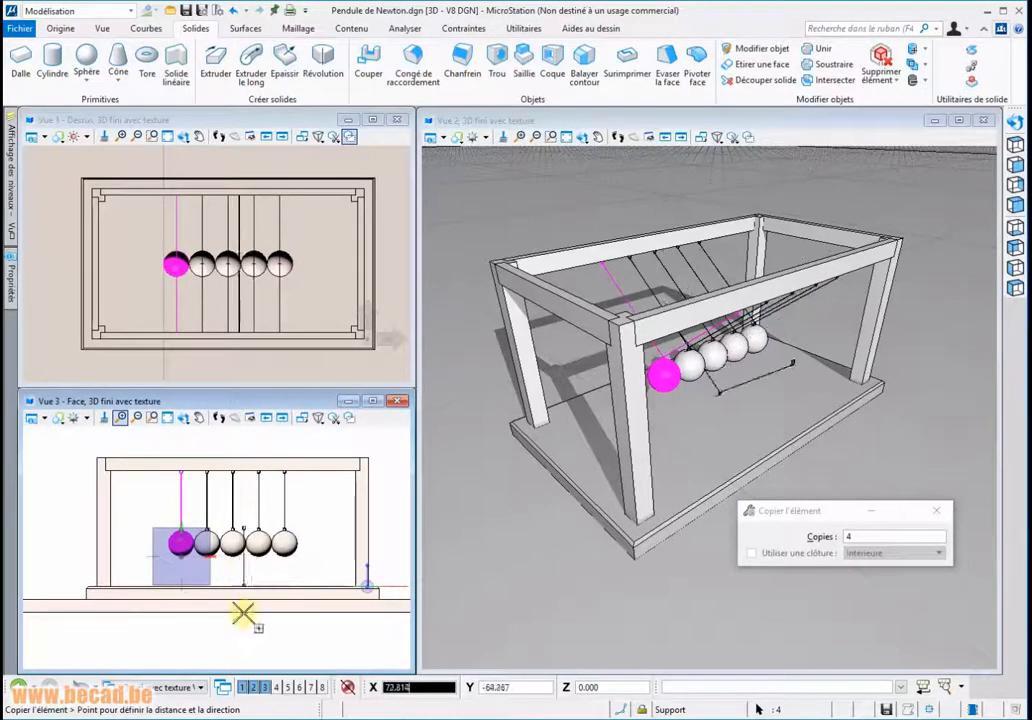
pyautogui.press('Escape')
pyautogui.click(215, 578)
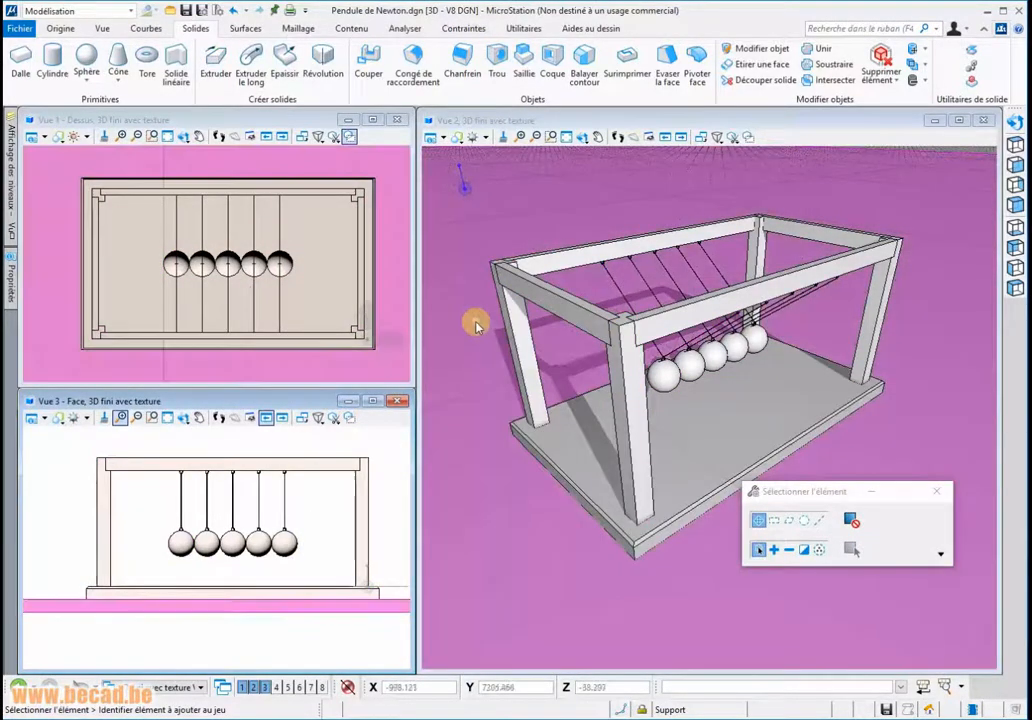
# Step: Switch to the Visualisation workflow and attach the Flat (Pine)[1] material to the base slab
pyautogui.moveTo(476, 327)
pyautogui.keyDown('shift'); pyautogui.mouseDown(button='middle')
pyautogui.moveTo(594, 396)
pyautogui.moveTo(528, 398)
pyautogui.moveTo(477, 369)
pyautogui.moveTo(491, 306)
pyautogui.moveTo(500, 318)
pyautogui.moveTo(482, 330)
pyautogui.mouseUp(button='middle'); pyautogui.keyUp('shift')
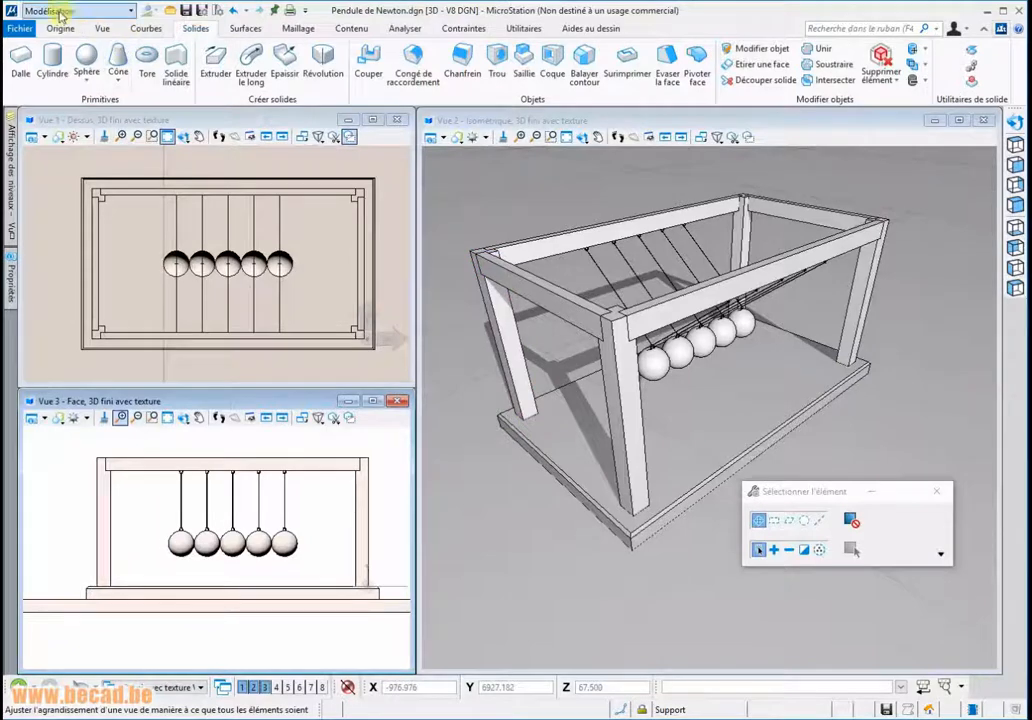
pyautogui.click(62, 14)
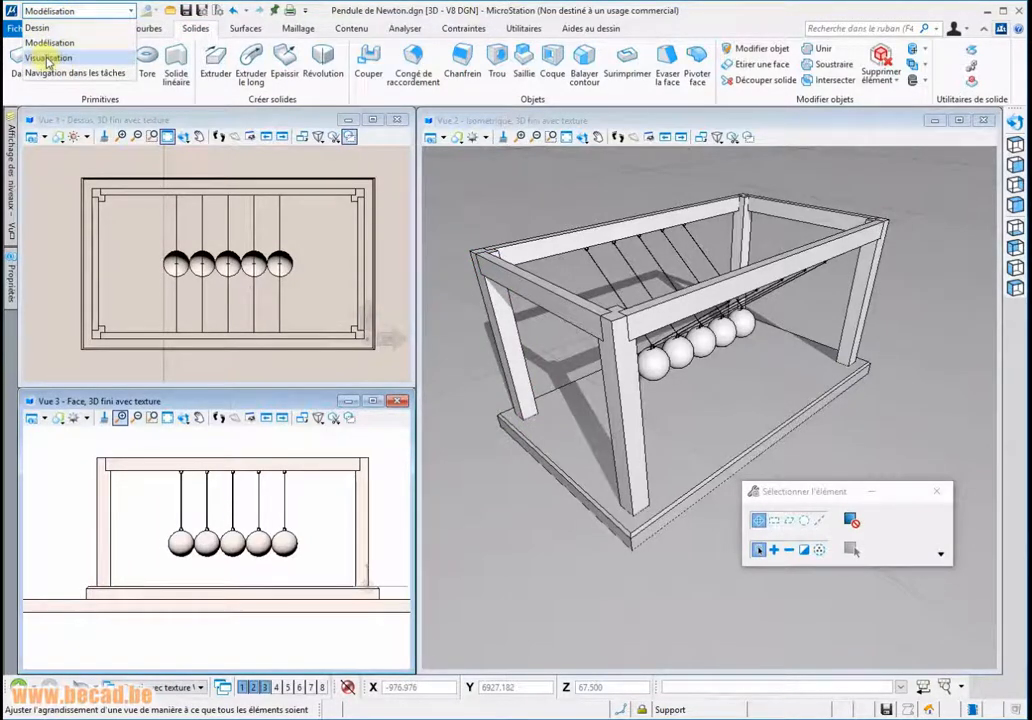
pyautogui.click(47, 58)
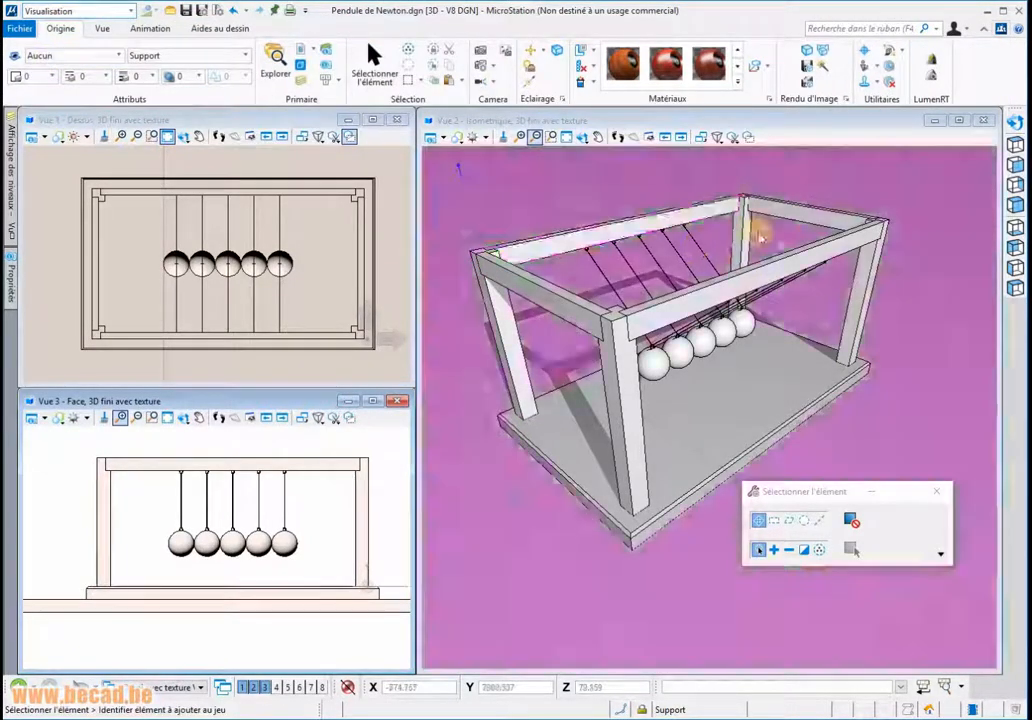
pyautogui.click(579, 51)
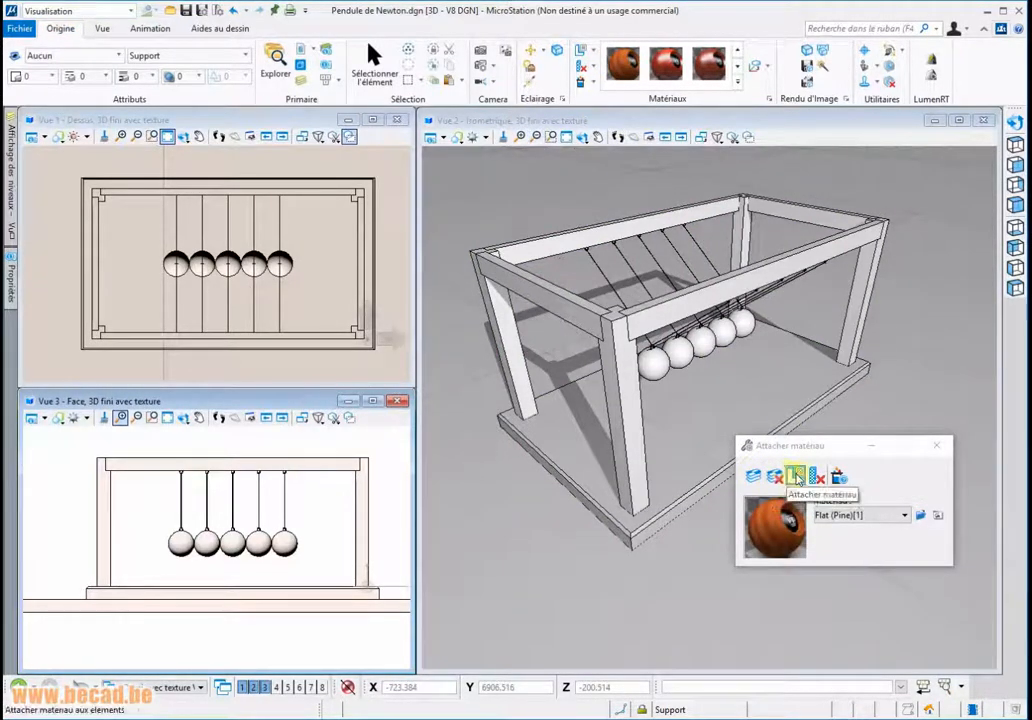
pyautogui.click(795, 477)
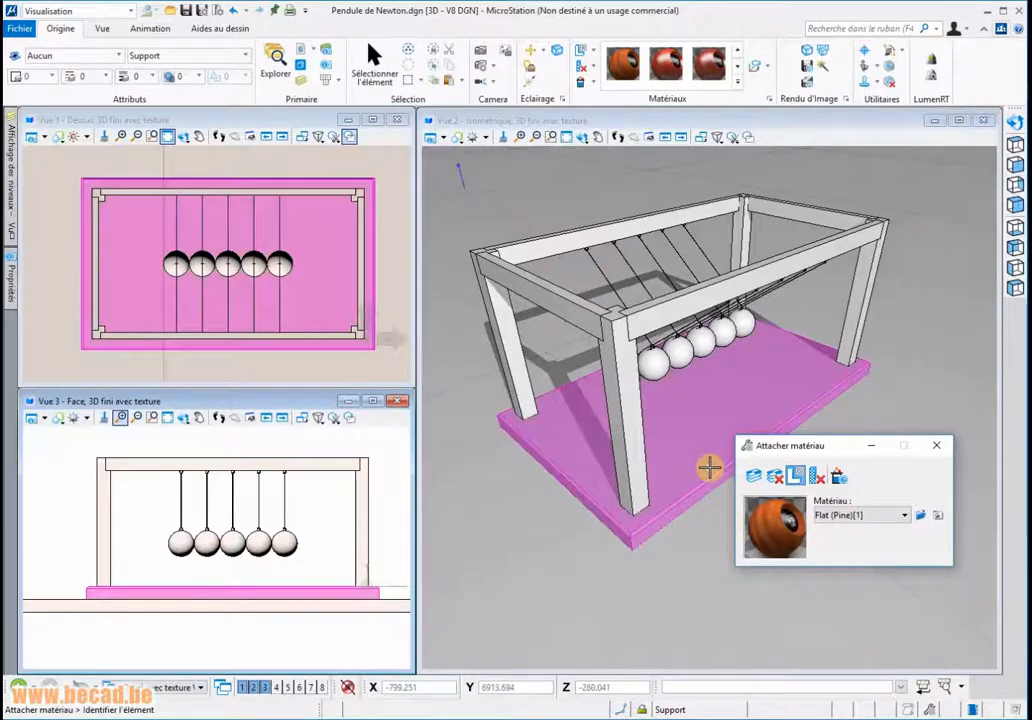
pyautogui.click(709, 465)
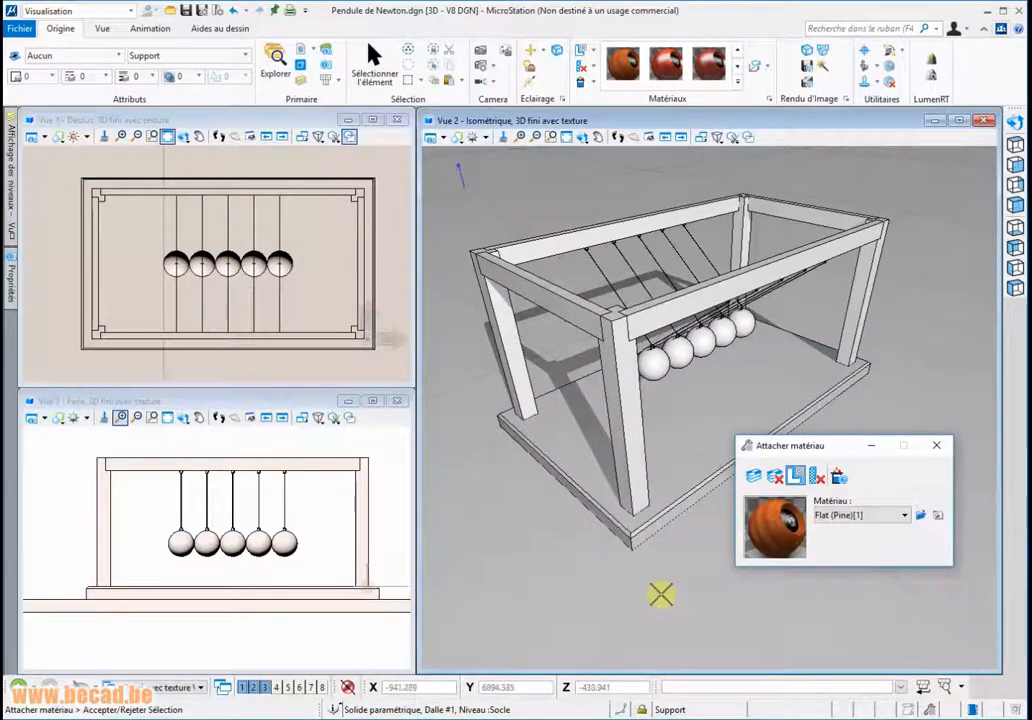
pyautogui.click(660, 595)
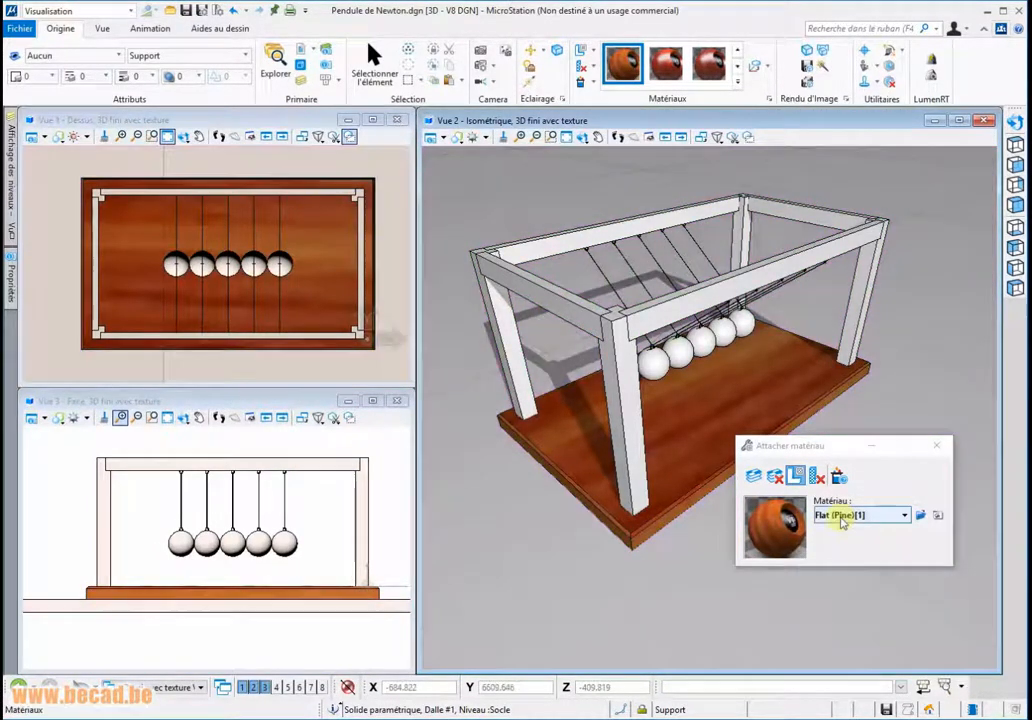
pyautogui.click(817, 476)
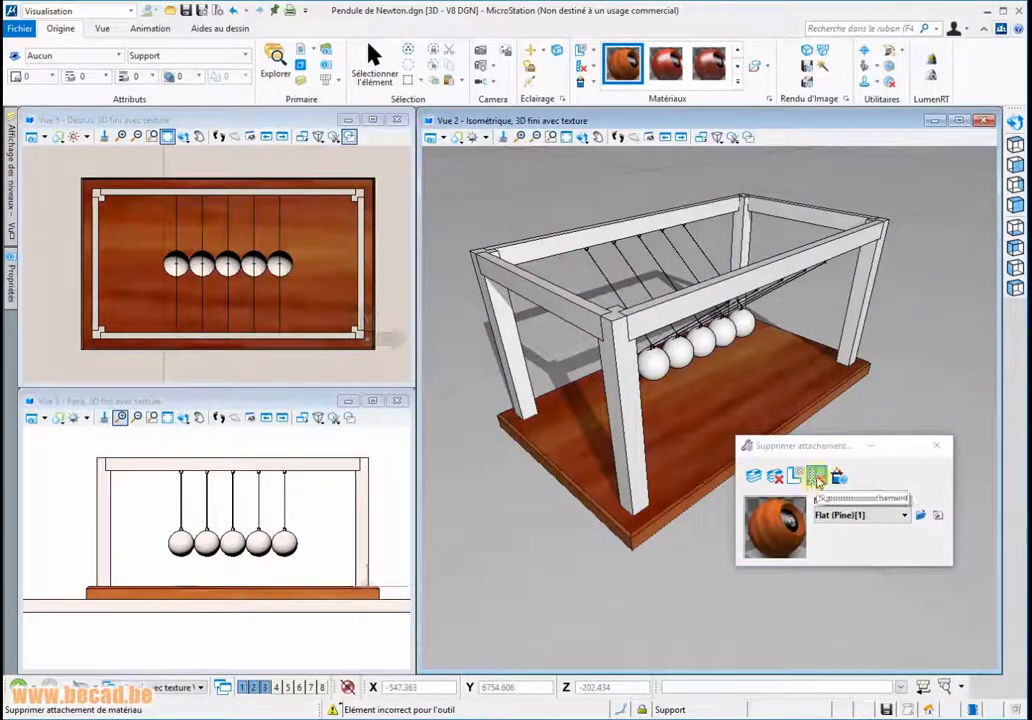
pyautogui.click(817, 477)
pyautogui.scroll(-3, 881, 404)
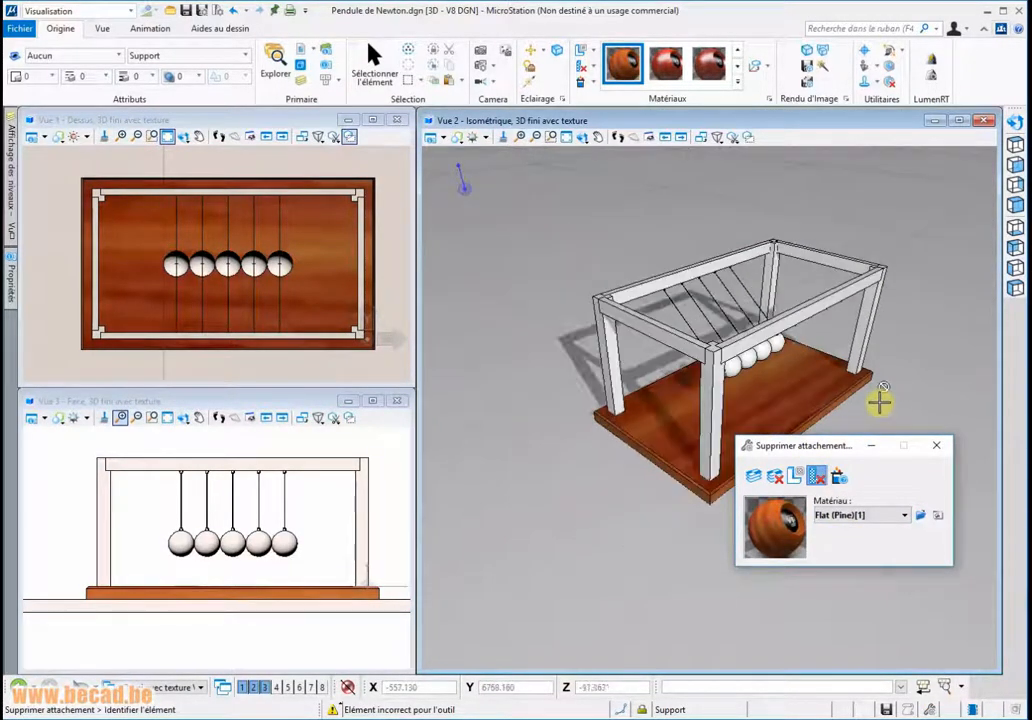
pyautogui.scroll(2, 880, 404)
# Step: Assign the Cast iron material from the Metals palette to the posts by level and colour
pyautogui.click(751, 476)
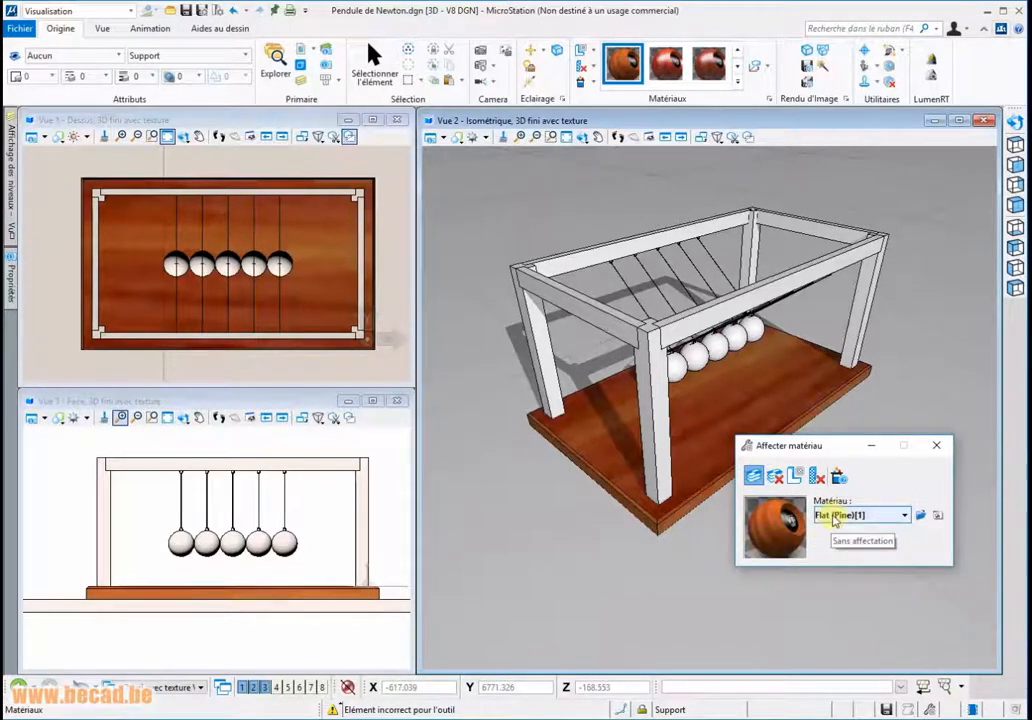
pyautogui.click(904, 515)
pyautogui.click(903, 530)
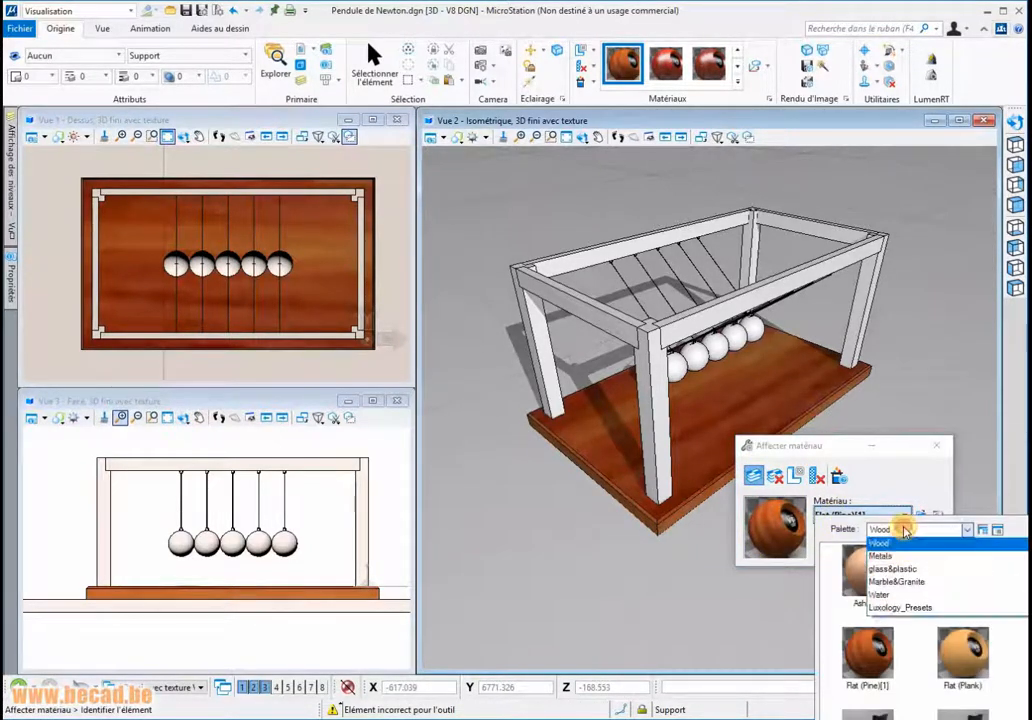
pyautogui.click(881, 556)
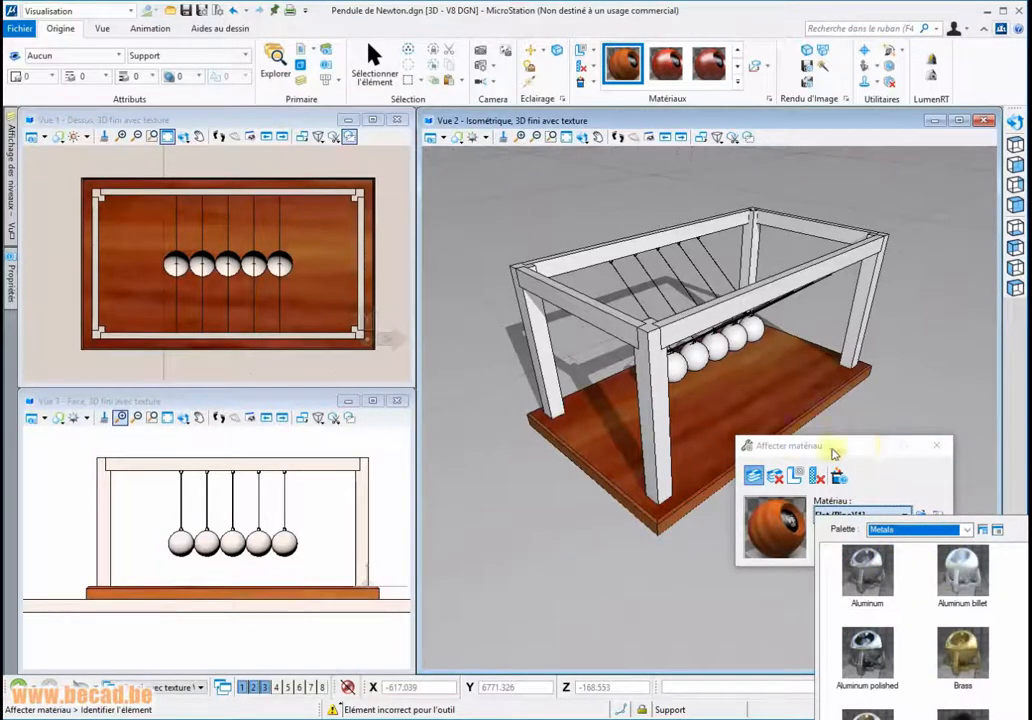
pyautogui.moveTo(833, 453); pyautogui.dragTo(755, 290)
pyautogui.click(774, 351)
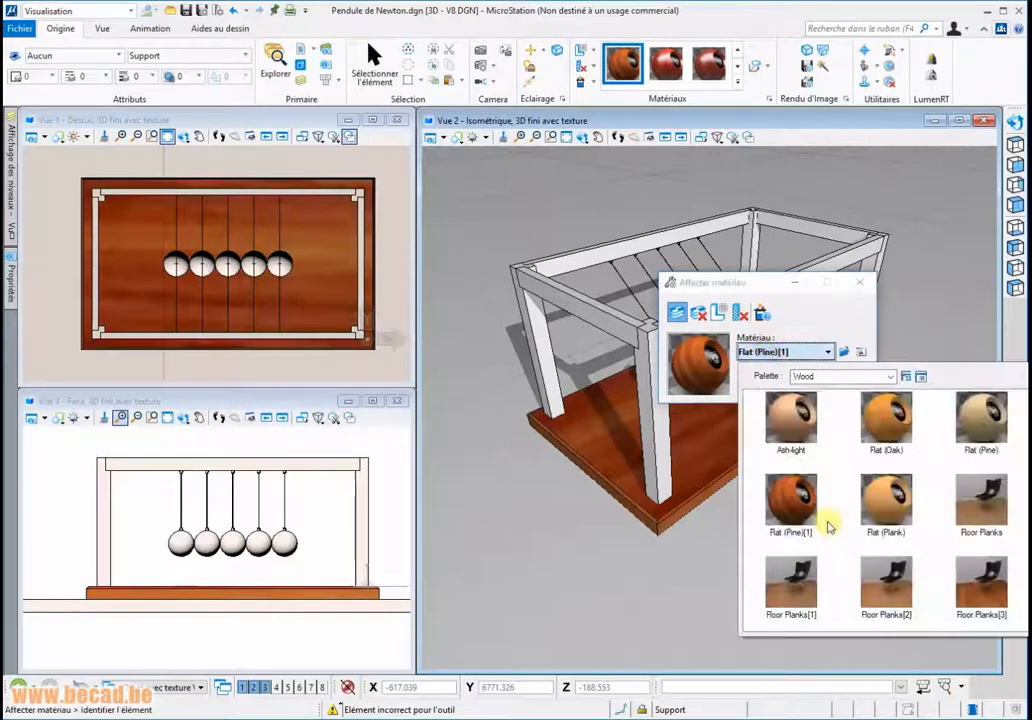
pyautogui.click(826, 377)
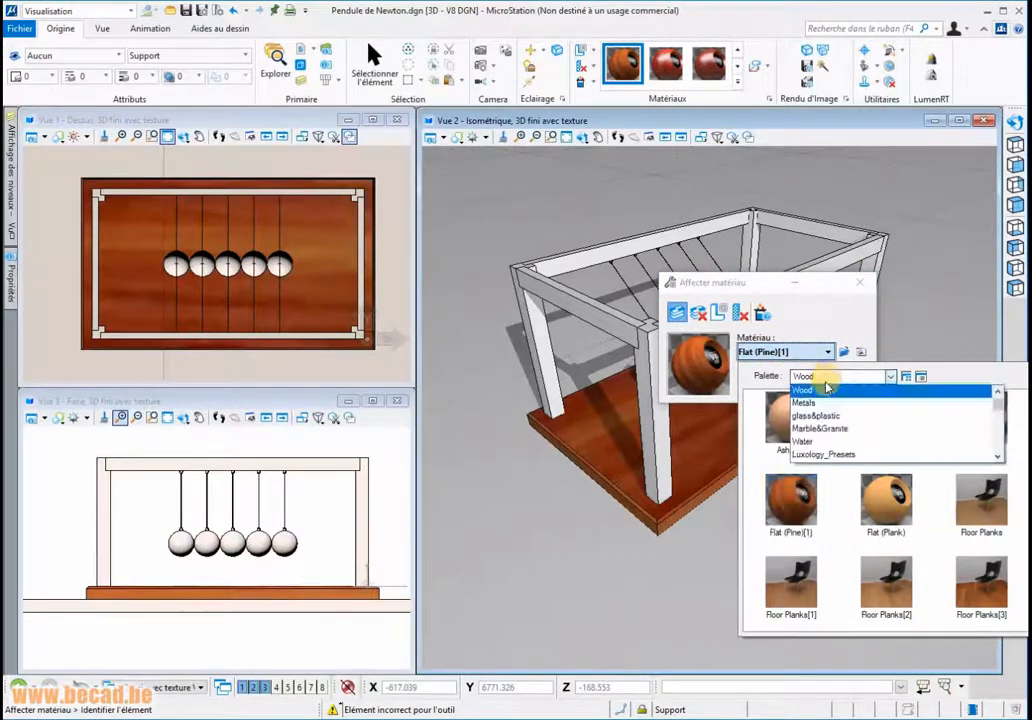
pyautogui.click(820, 407)
pyautogui.click(884, 610)
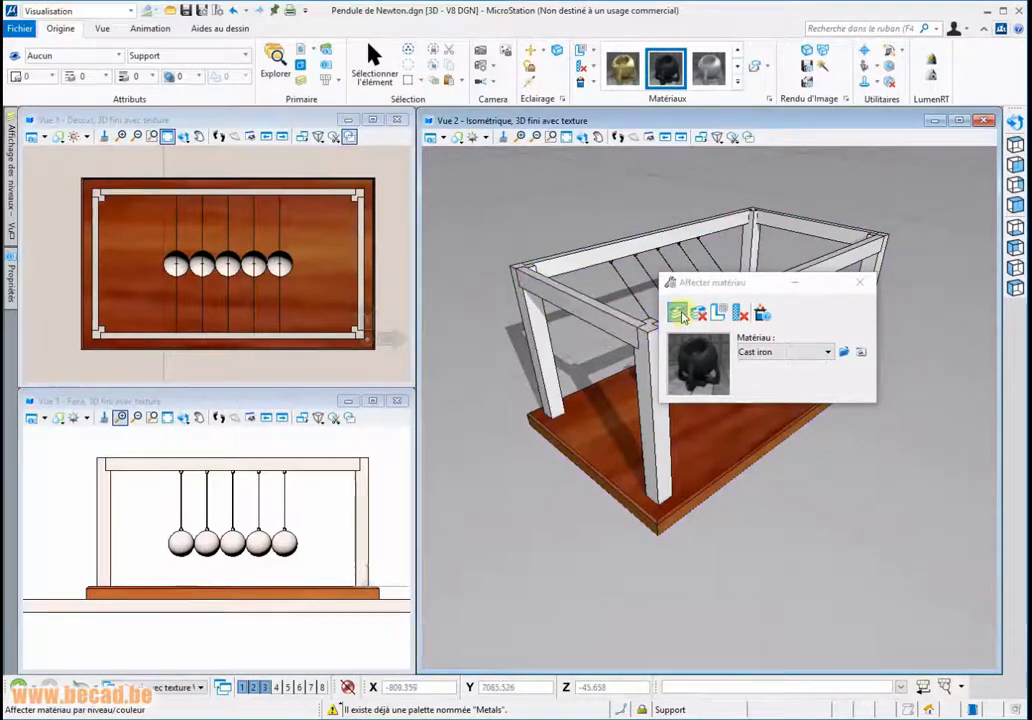
pyautogui.click(678, 314)
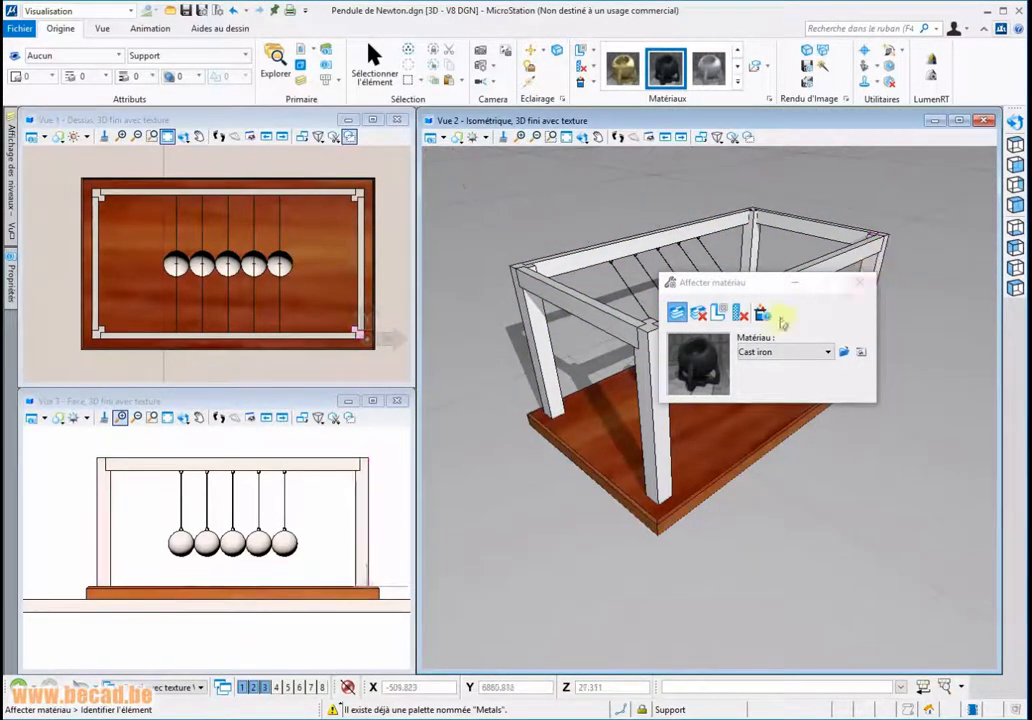
pyautogui.click(543, 335)
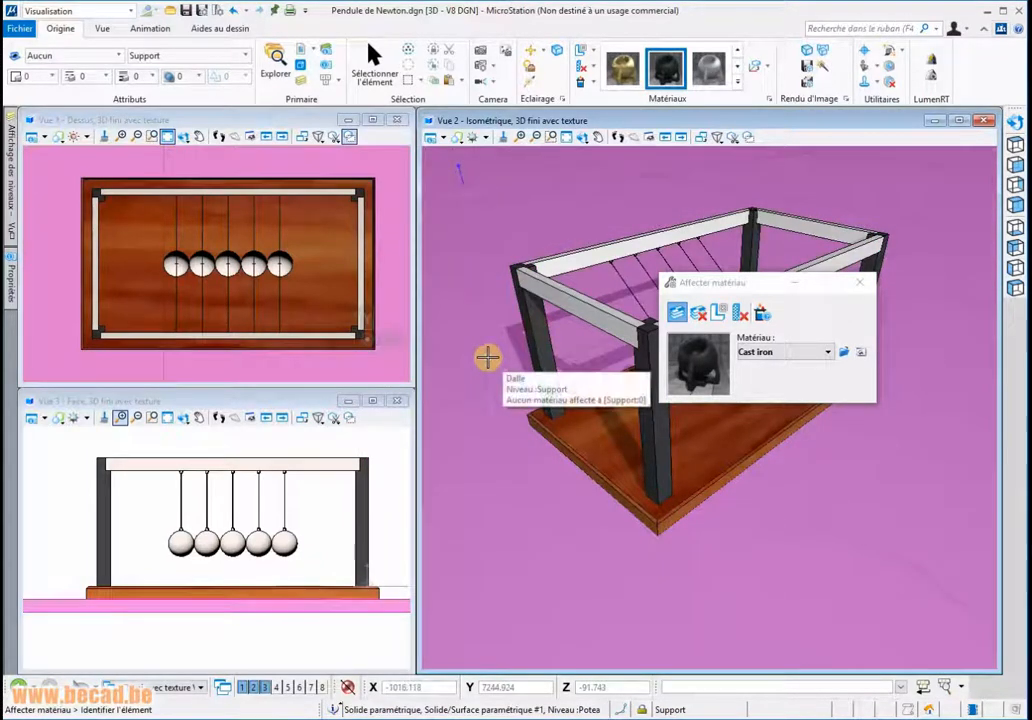
# Step: Remove the level-based material assignment from the posts
pyautogui.click(699, 314)
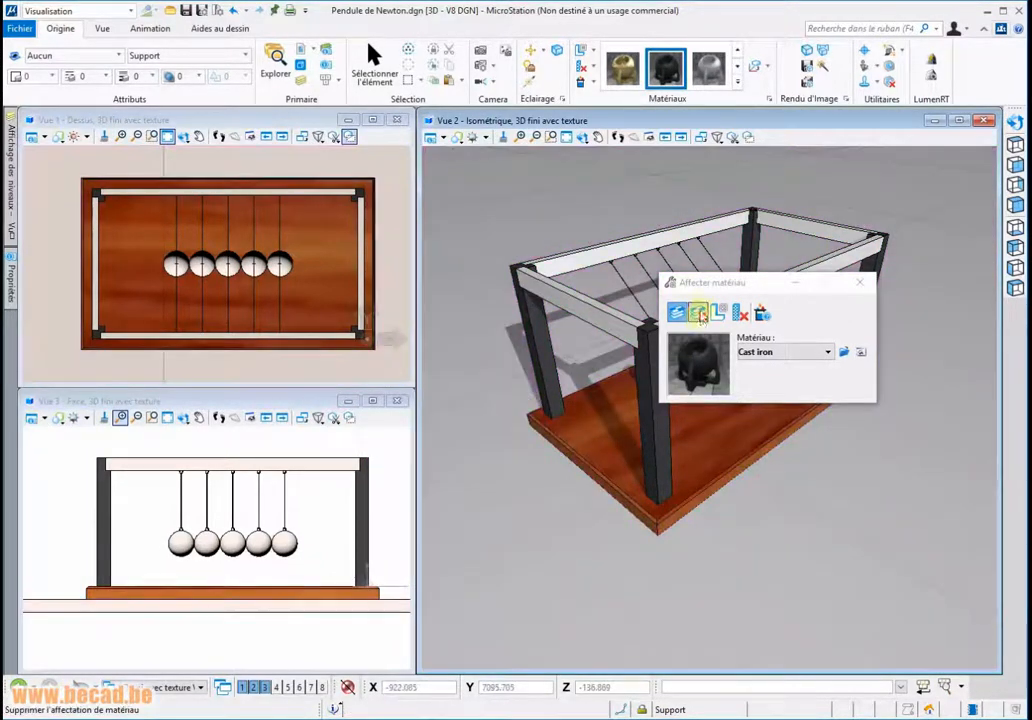
pyautogui.click(534, 332)
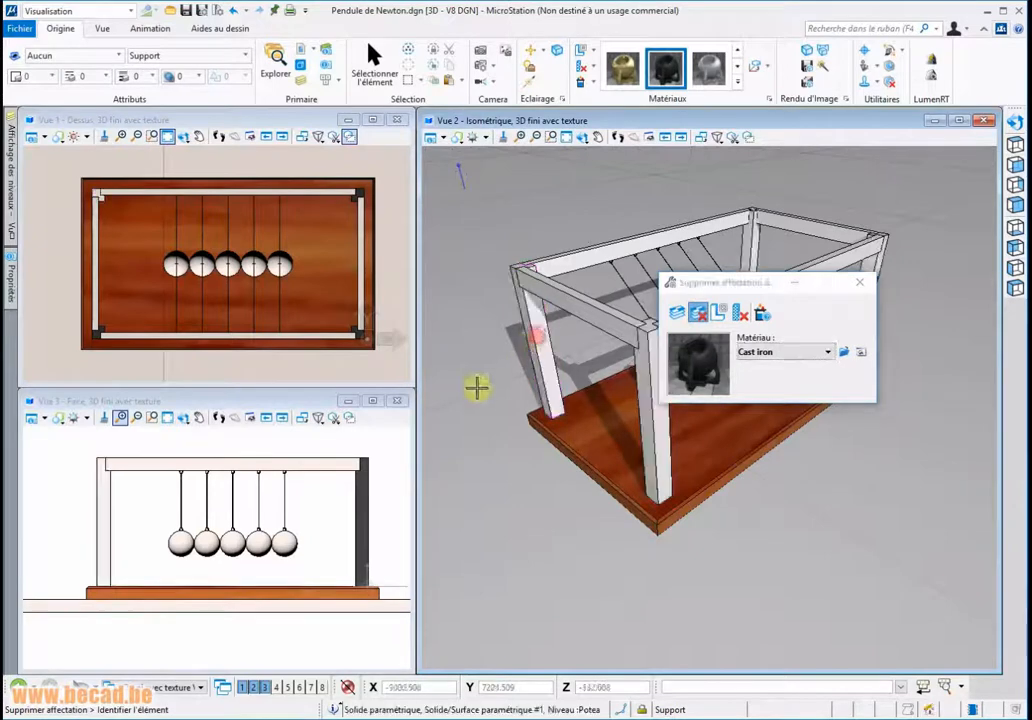
pyautogui.click(740, 313)
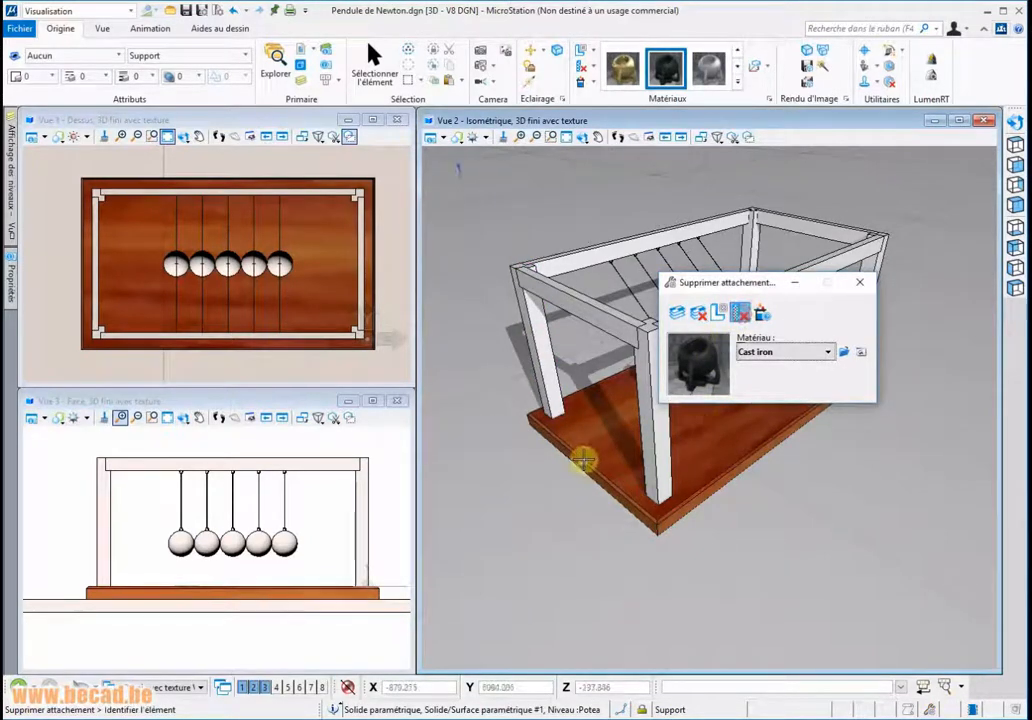
pyautogui.click(699, 314)
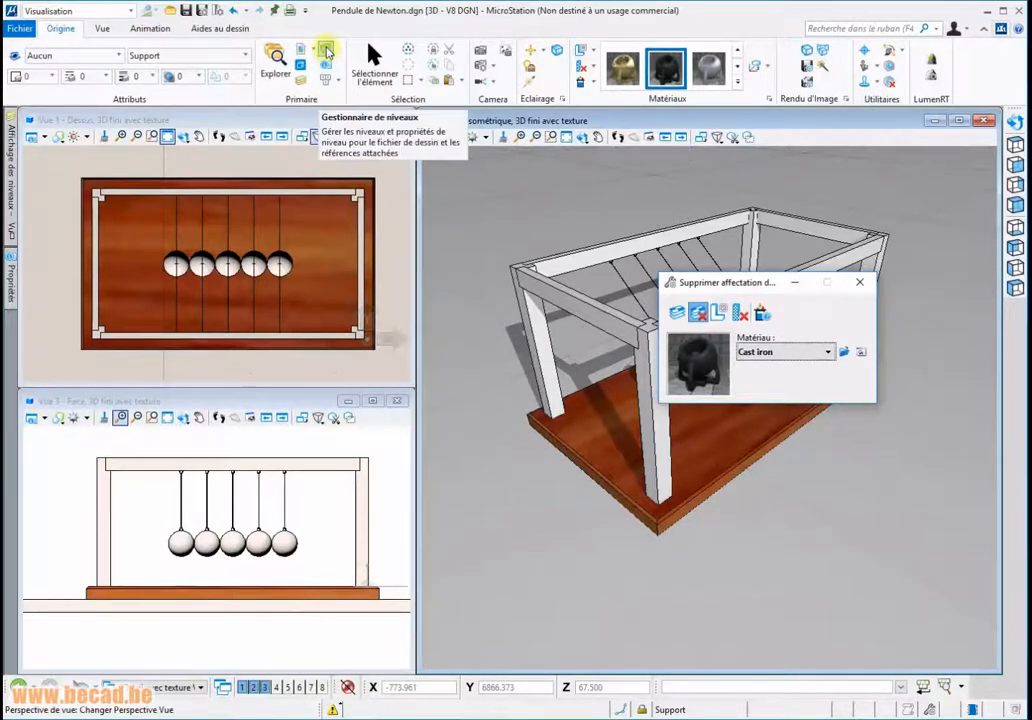
# Step: In the level manager, assign the Cast iron material from the Metals palette to the Poteaux and Traverses levels
pyautogui.click(327, 52)
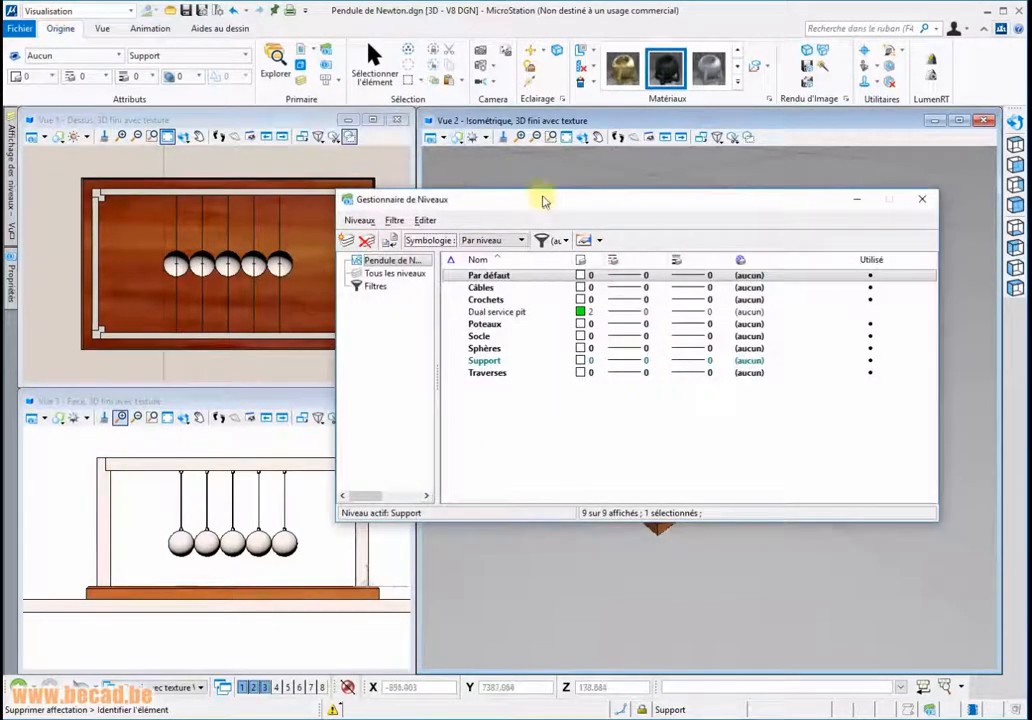
pyautogui.moveTo(534, 202); pyautogui.dragTo(365, 245)
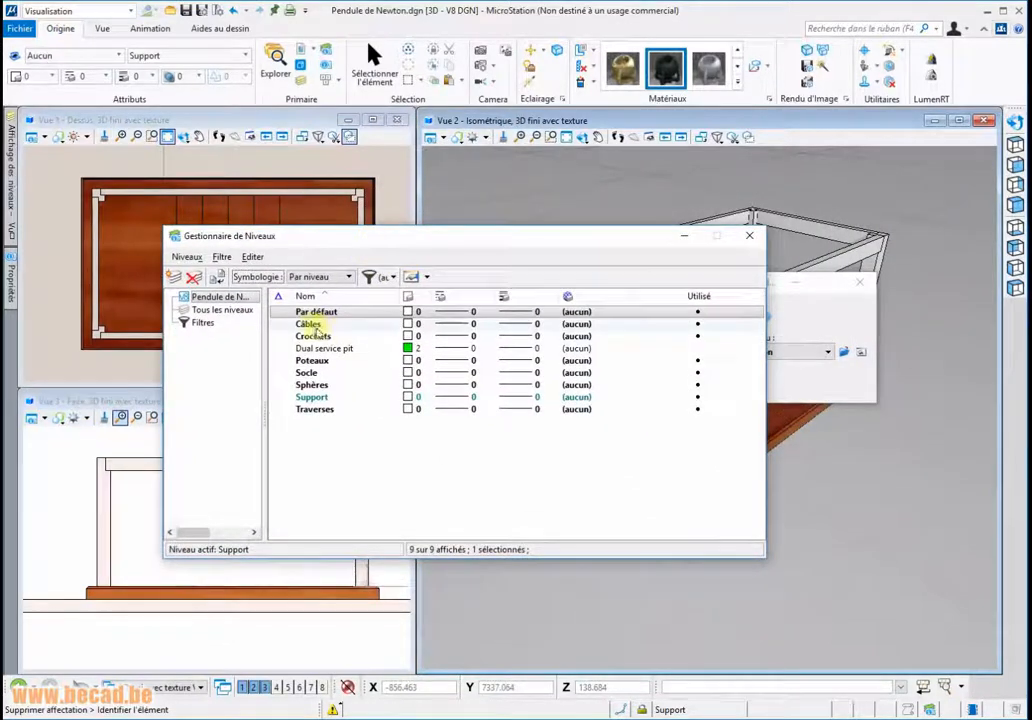
pyautogui.click(319, 410)
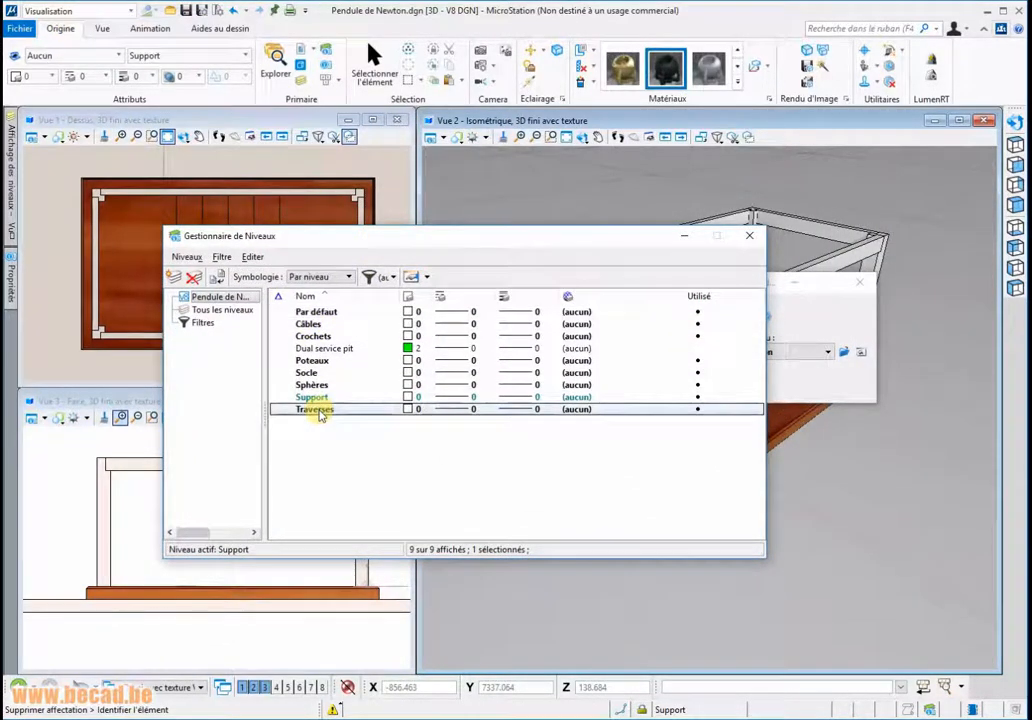
pyautogui.keyDown('ctrl'); pyautogui.click(322, 361); pyautogui.keyUp('ctrl')
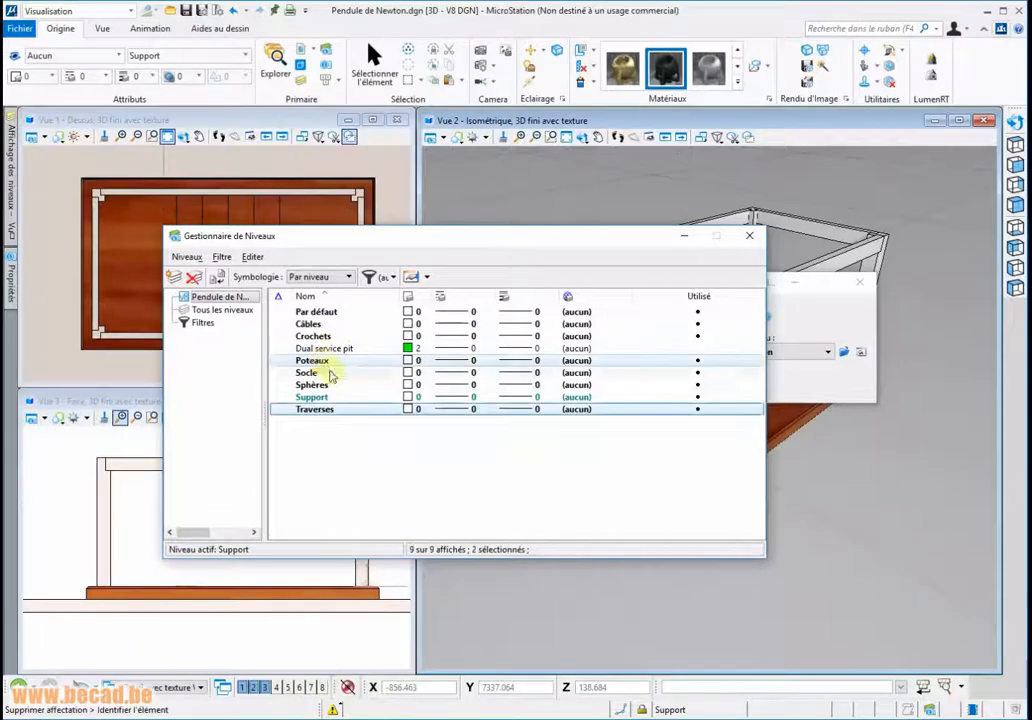
pyautogui.click(576, 361)
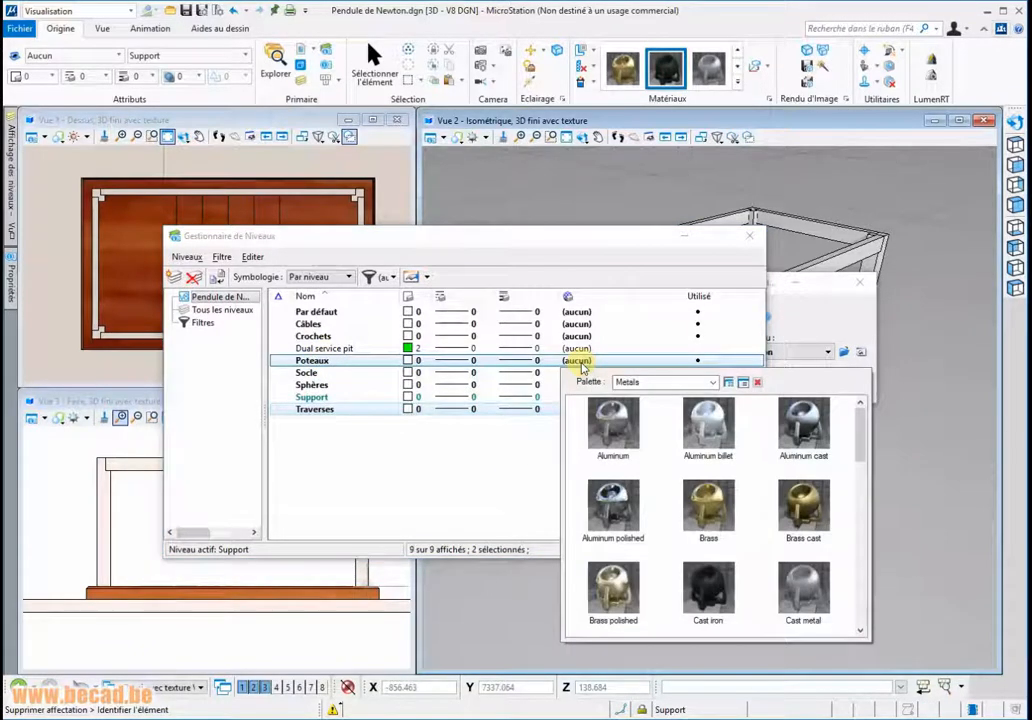
pyautogui.click(712, 588)
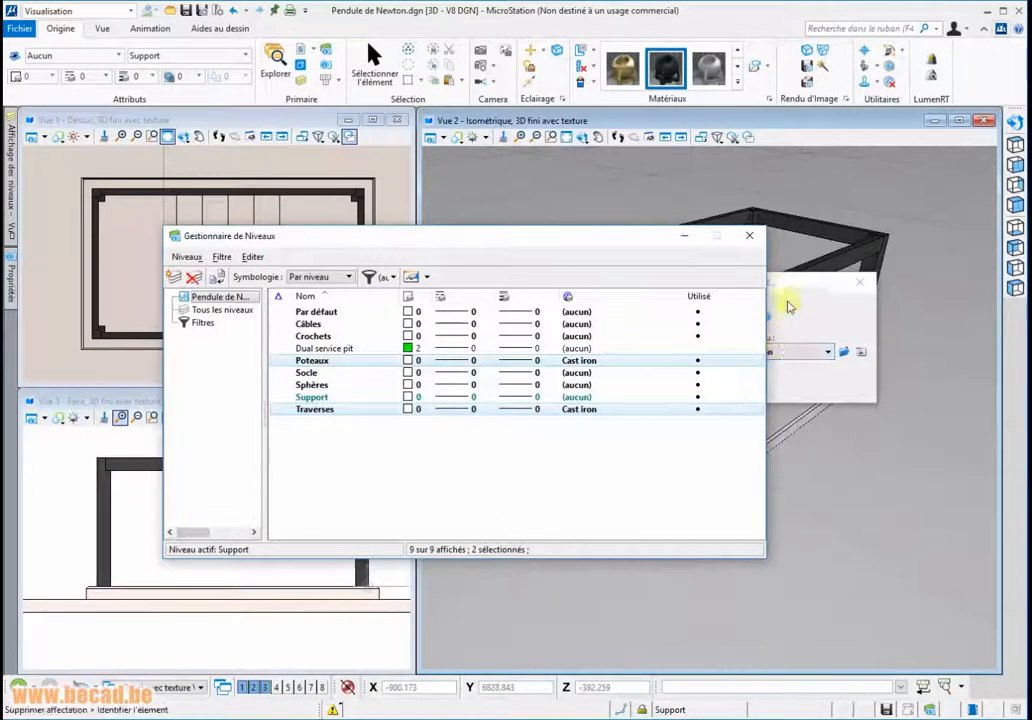
# Step: Assign the Aluminum cast material to the Câbles and Crochets levels
pyautogui.moveTo(615, 237); pyautogui.dragTo(525, 179)
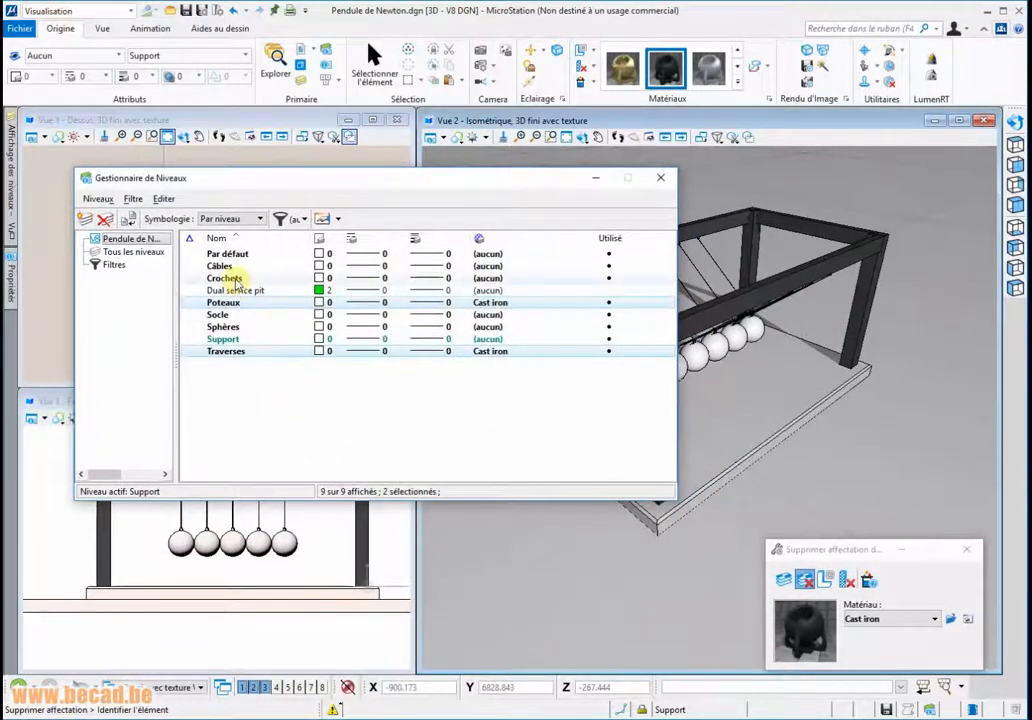
pyautogui.click(222, 266)
pyautogui.keyDown('ctrl'); pyautogui.click(226, 278); pyautogui.keyUp('ctrl')
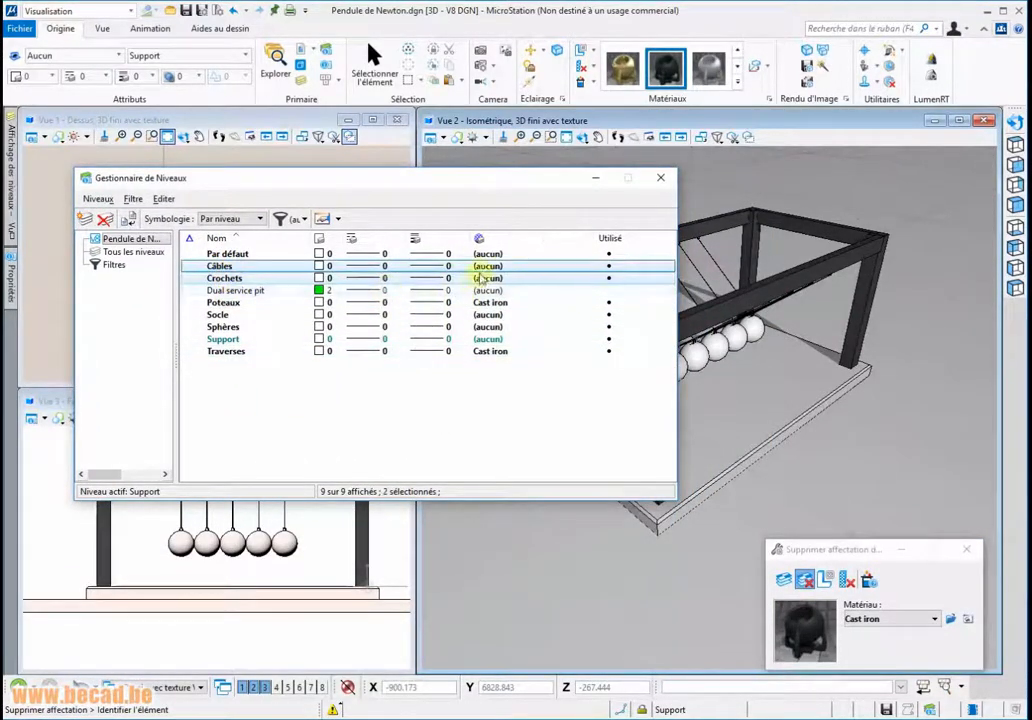
pyautogui.click(488, 268)
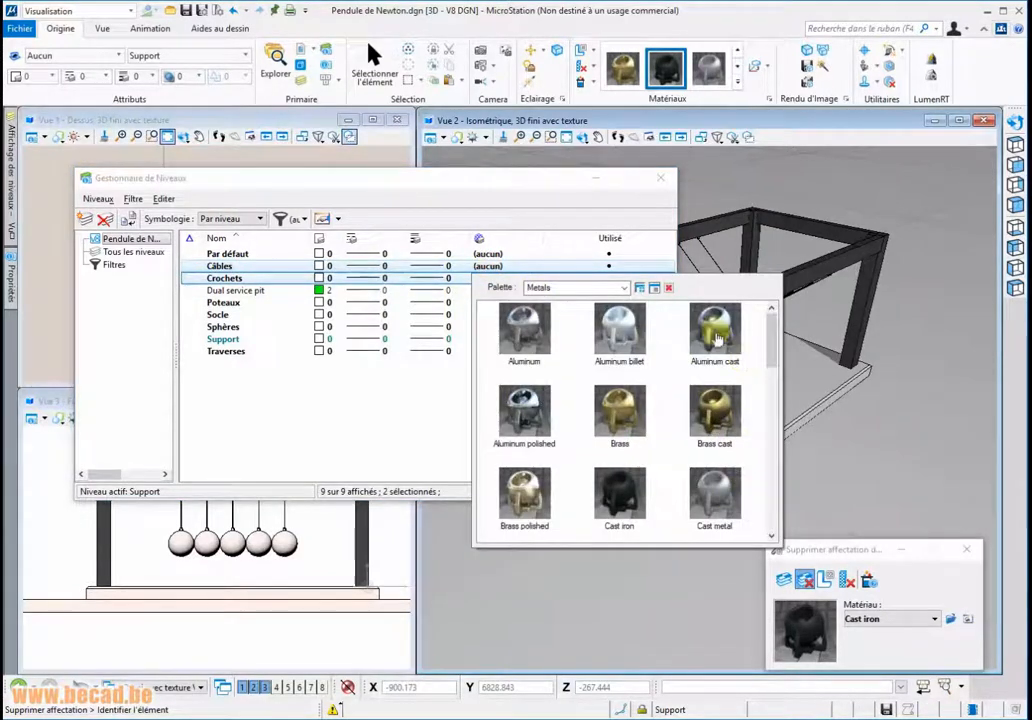
pyautogui.click(715, 337)
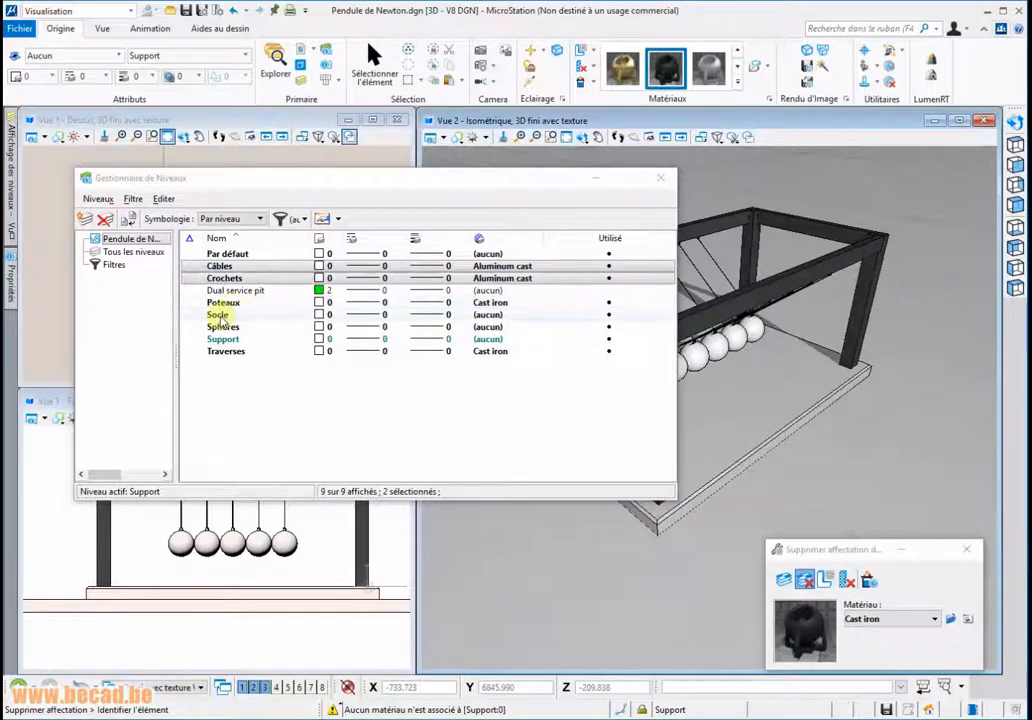
# Step: Assign the Flat (Pine)[1] material from the Wood palette to the Socle level
pyautogui.click(220, 316)
pyautogui.click(486, 315)
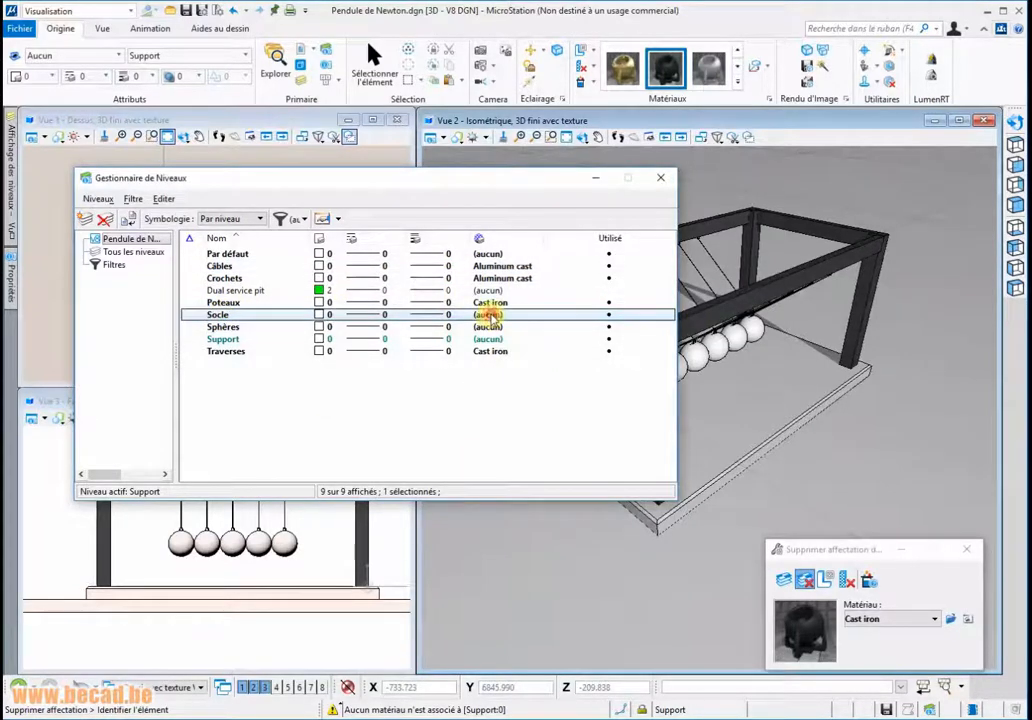
pyautogui.click(604, 336)
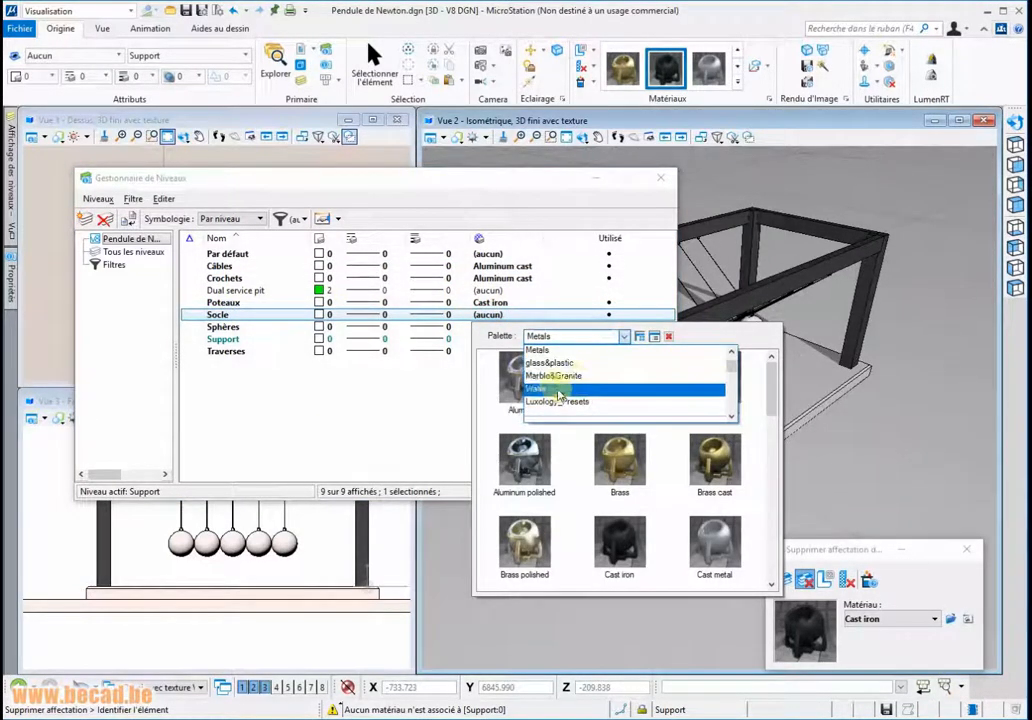
pyautogui.scroll(2, 551, 370)
pyautogui.click(552, 366)
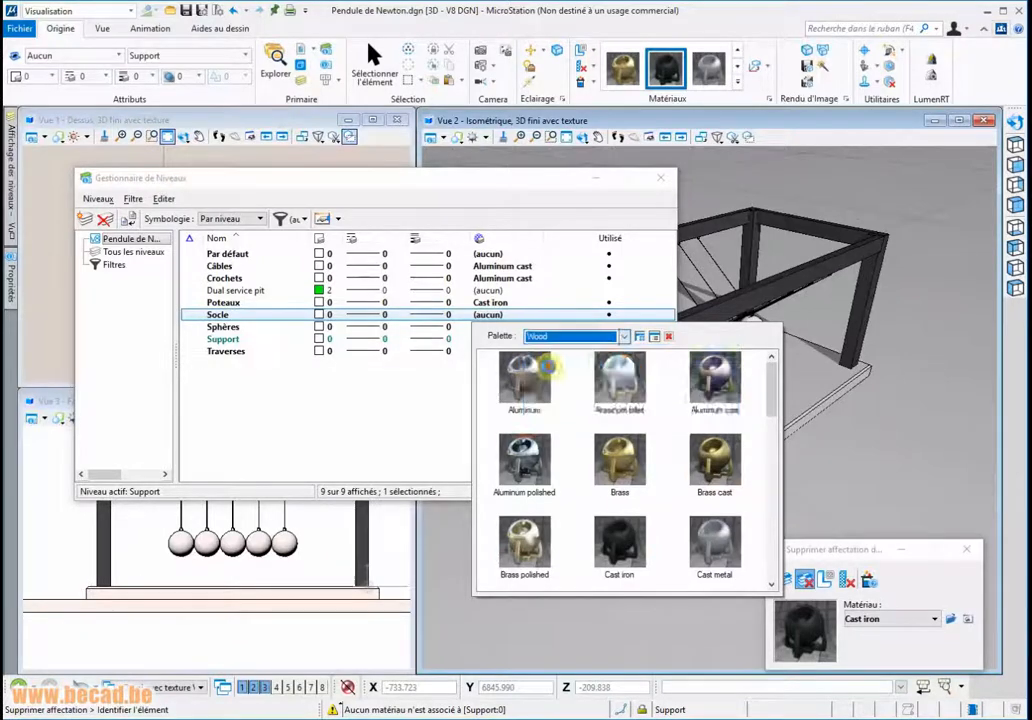
pyautogui.click(521, 468)
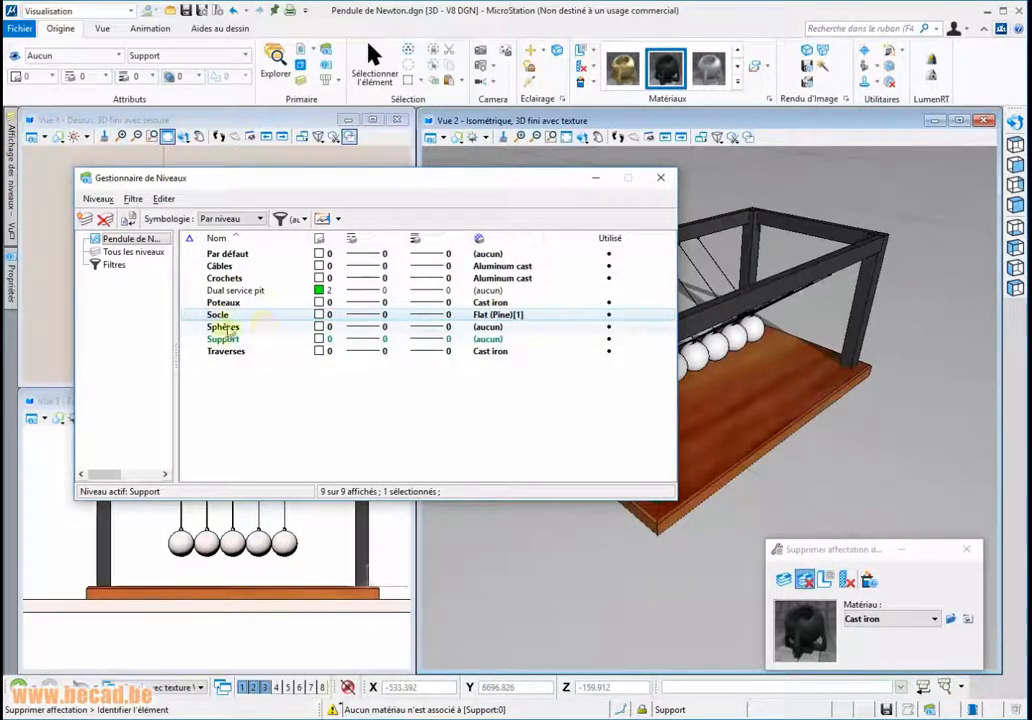
# Step: Assign the Chrome reflective material from the Metals palette to the Sphères level
pyautogui.click(244, 328)
pyautogui.click(486, 328)
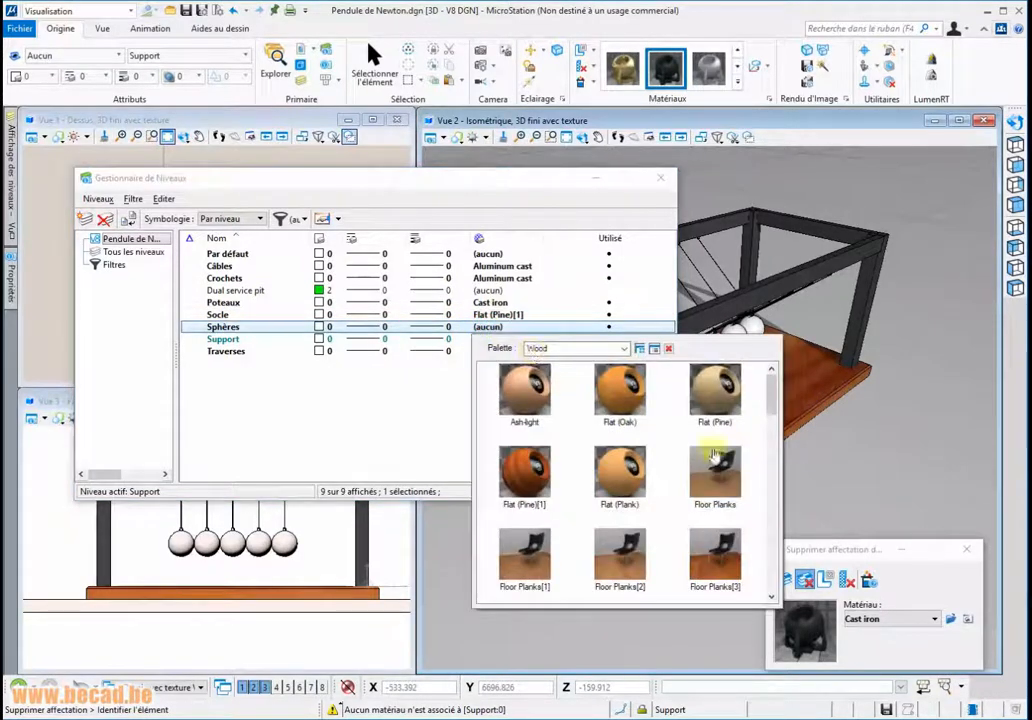
pyautogui.moveTo(773, 393); pyautogui.dragTo(773, 502)
pyautogui.click(588, 349)
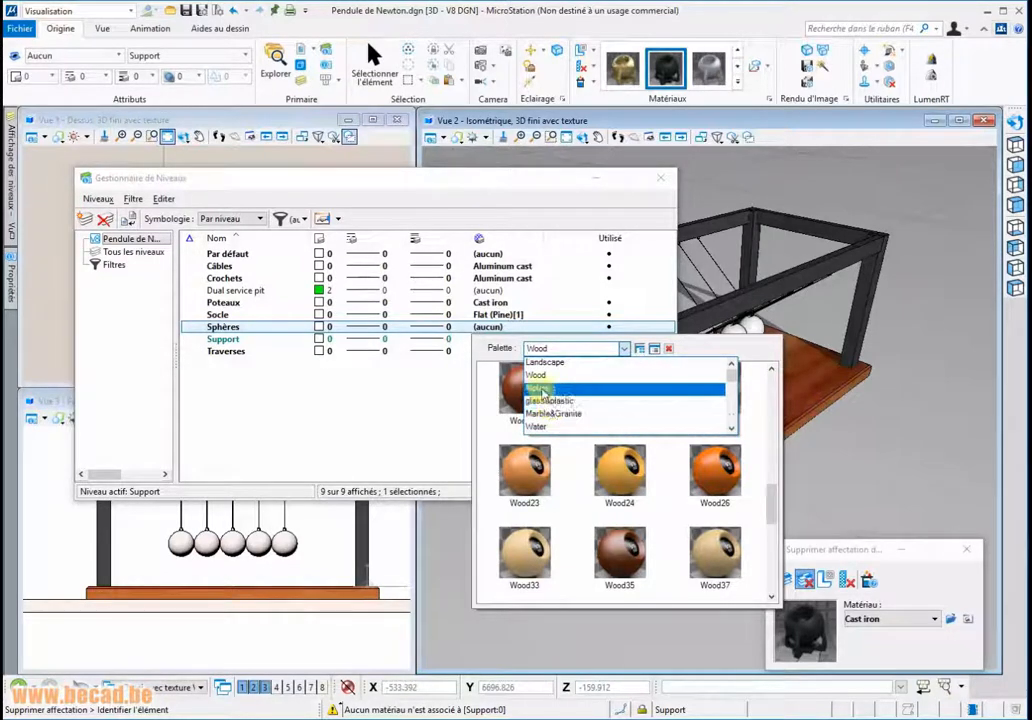
pyautogui.click(550, 388)
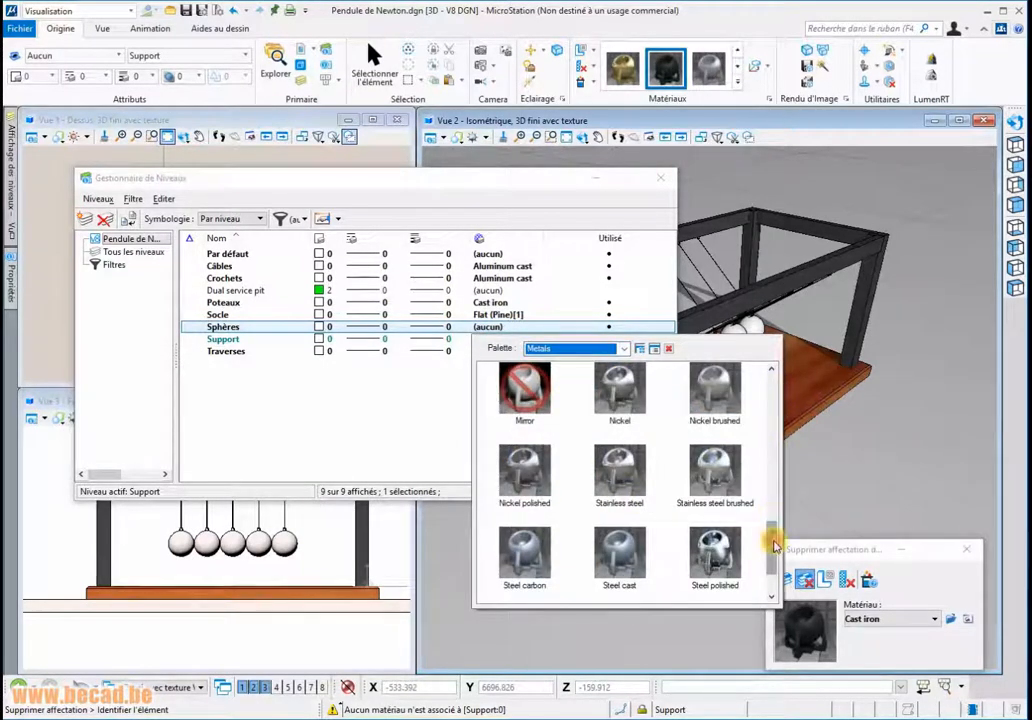
pyautogui.moveTo(775, 545); pyautogui.dragTo(790, 432)
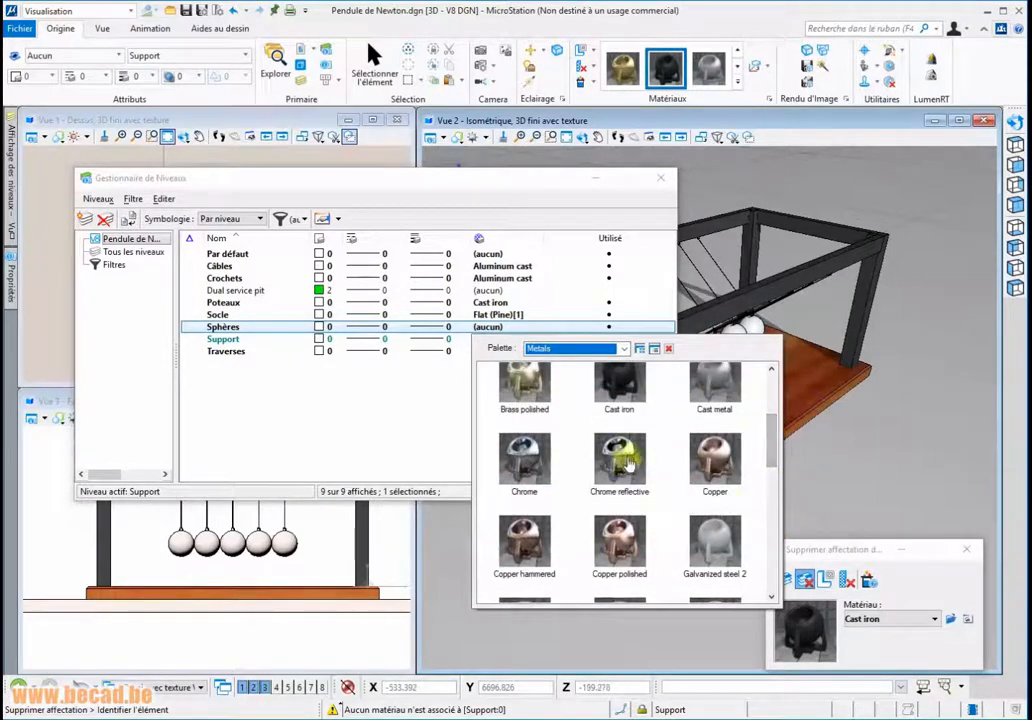
pyautogui.click(622, 458)
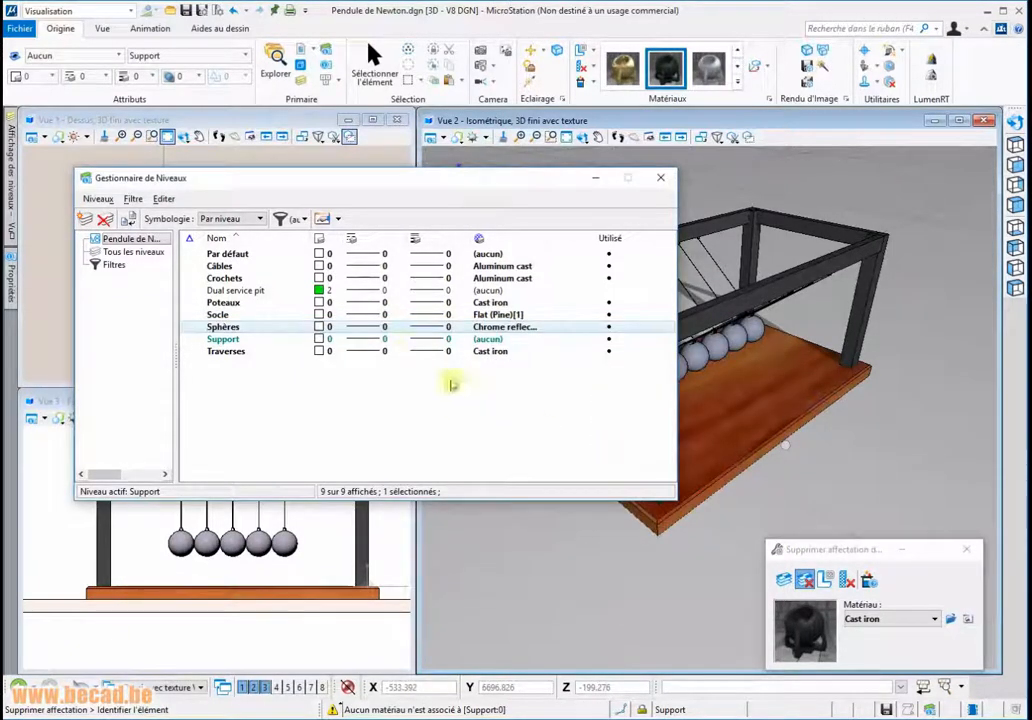
# Step: Assign the Mirror material from the glass&plastic palette to the Support level and close the level manager
pyautogui.click(221, 340)
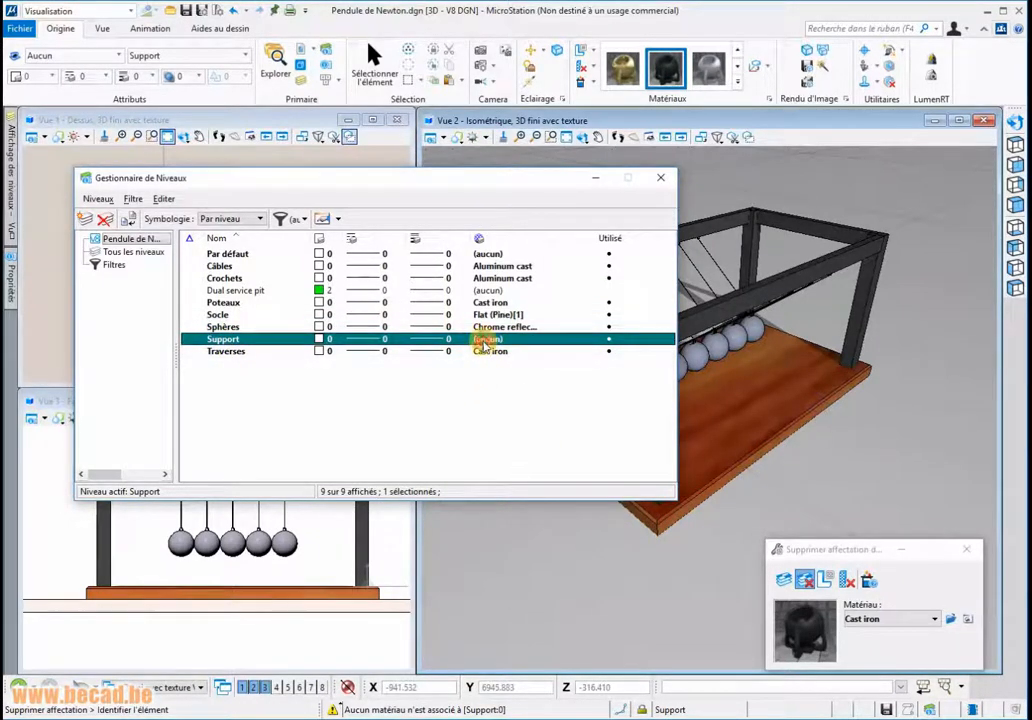
pyautogui.click(488, 339)
pyautogui.click(594, 361)
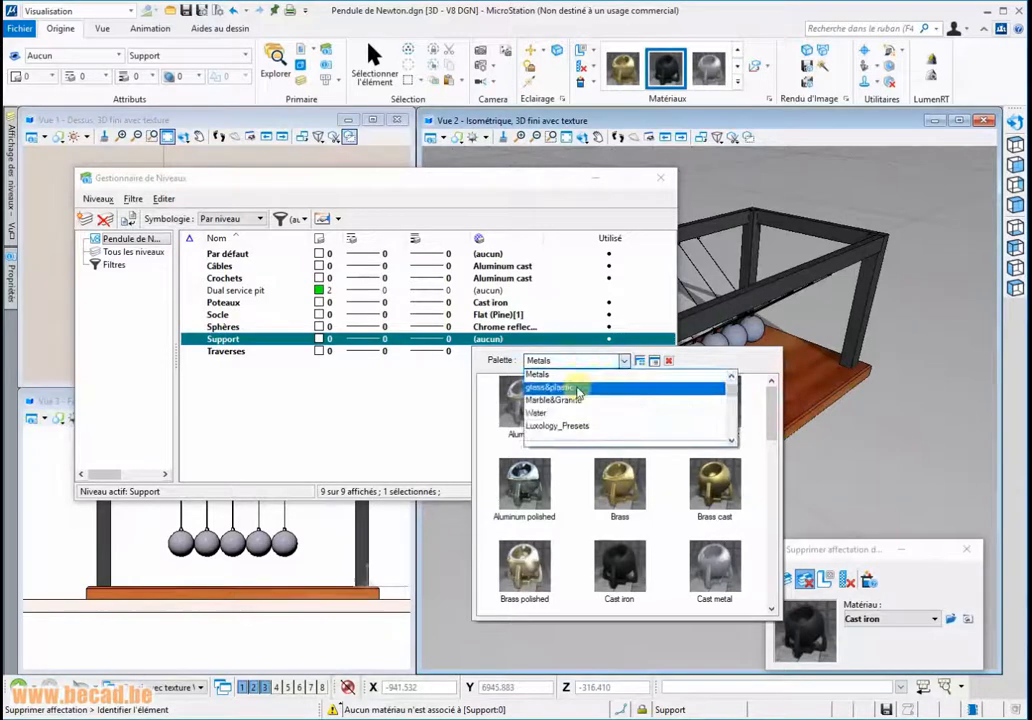
pyautogui.click(550, 388)
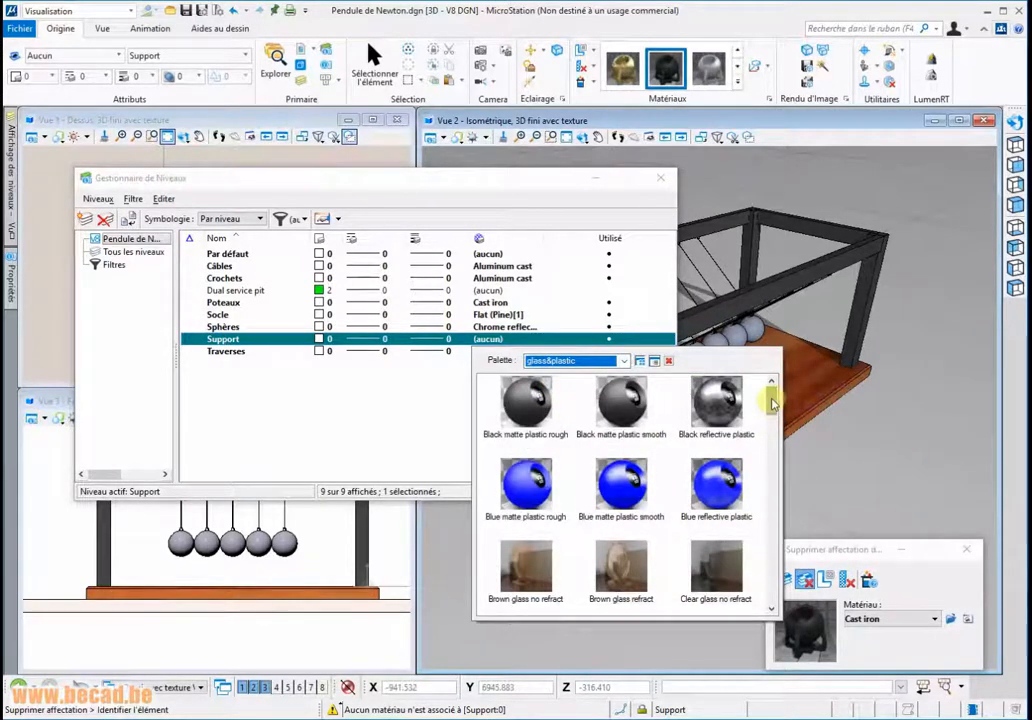
pyautogui.moveTo(771, 403); pyautogui.dragTo(772, 512)
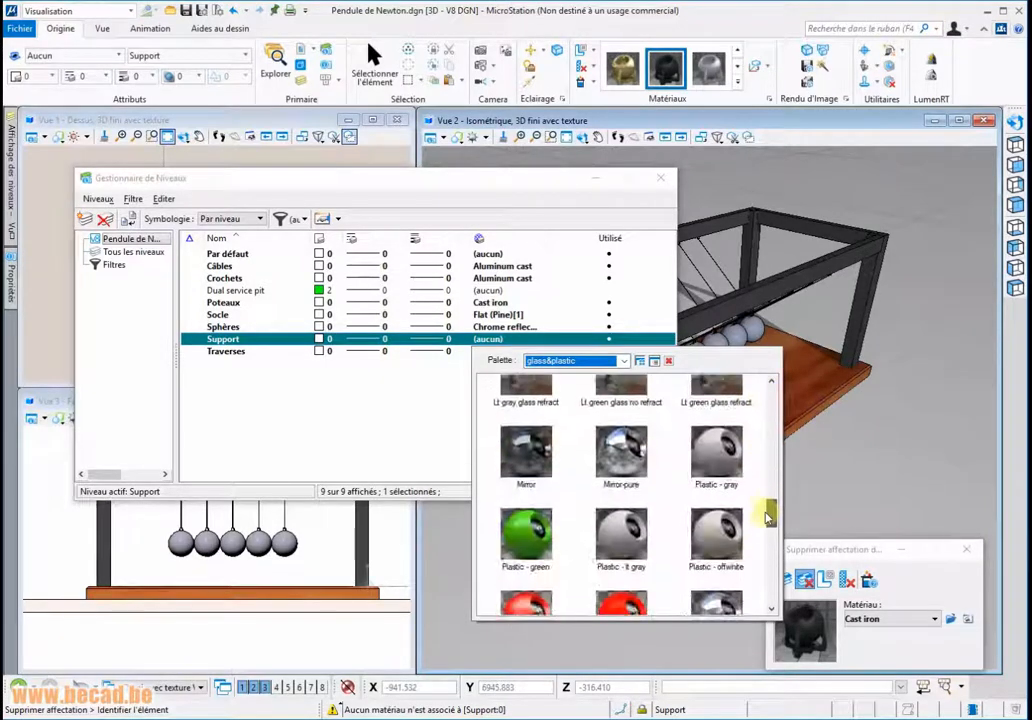
pyautogui.click(526, 445)
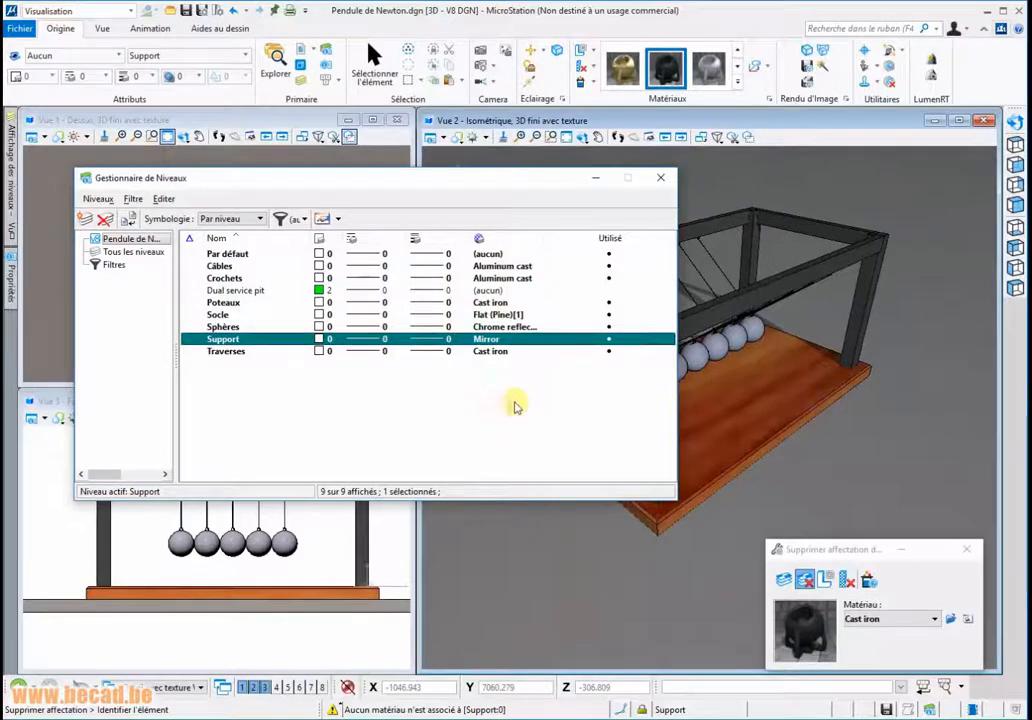
pyautogui.click(660, 177)
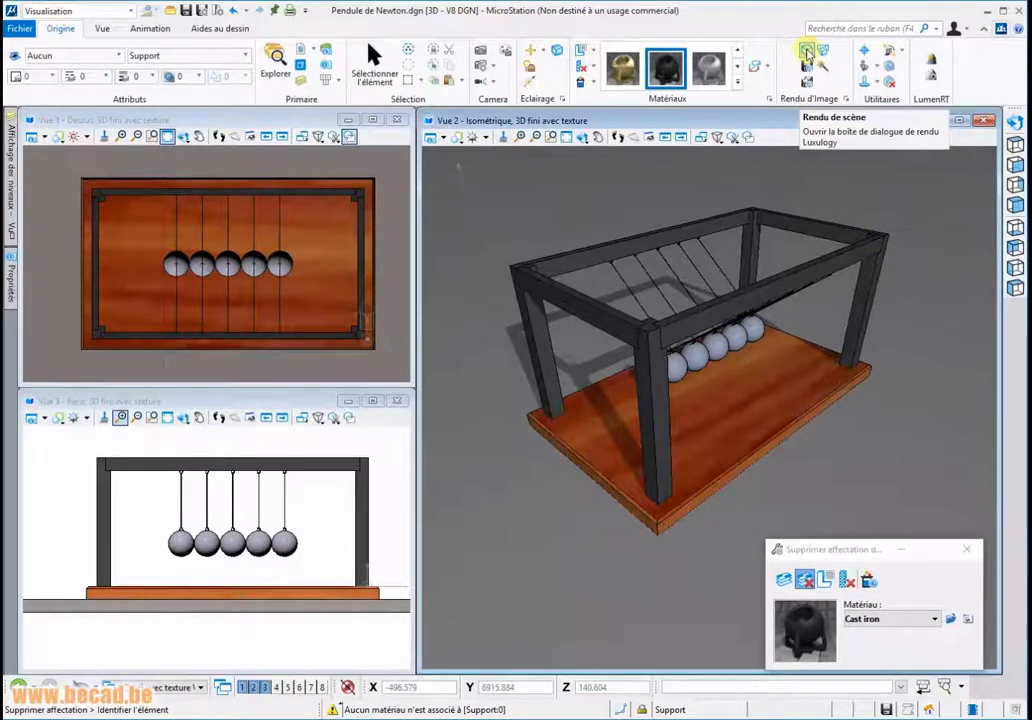
# Step: Render the isometric view with a 2000-pixel image width and examine the balls and frame in the rendered image up close
pyautogui.click(806, 52)
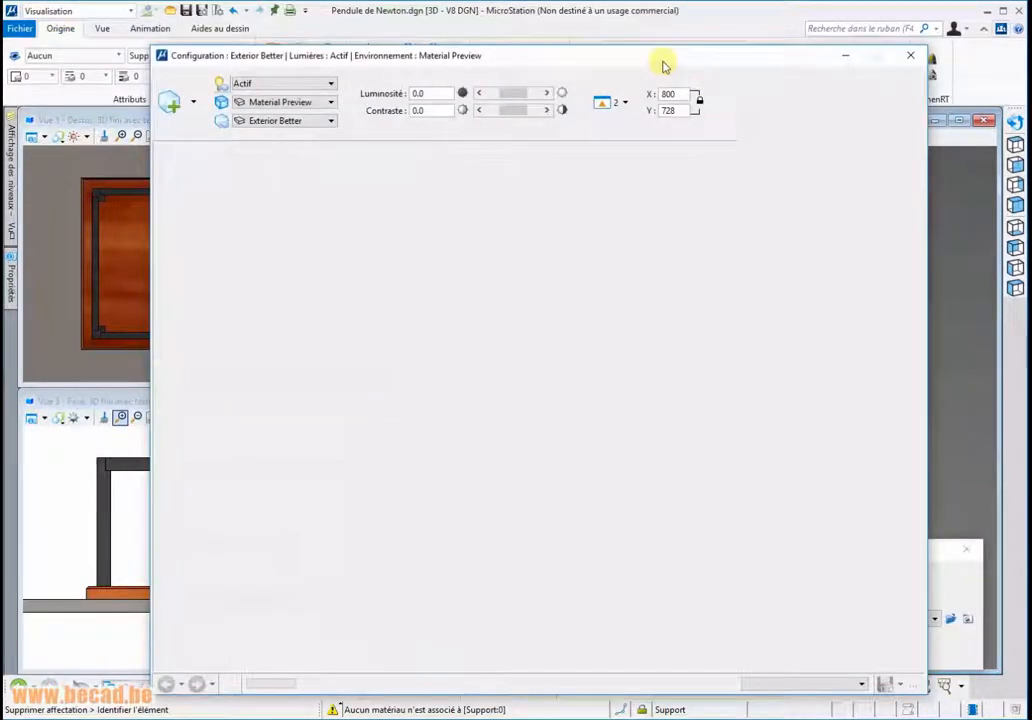
pyautogui.moveTo(662, 65); pyautogui.dragTo(654, 45)
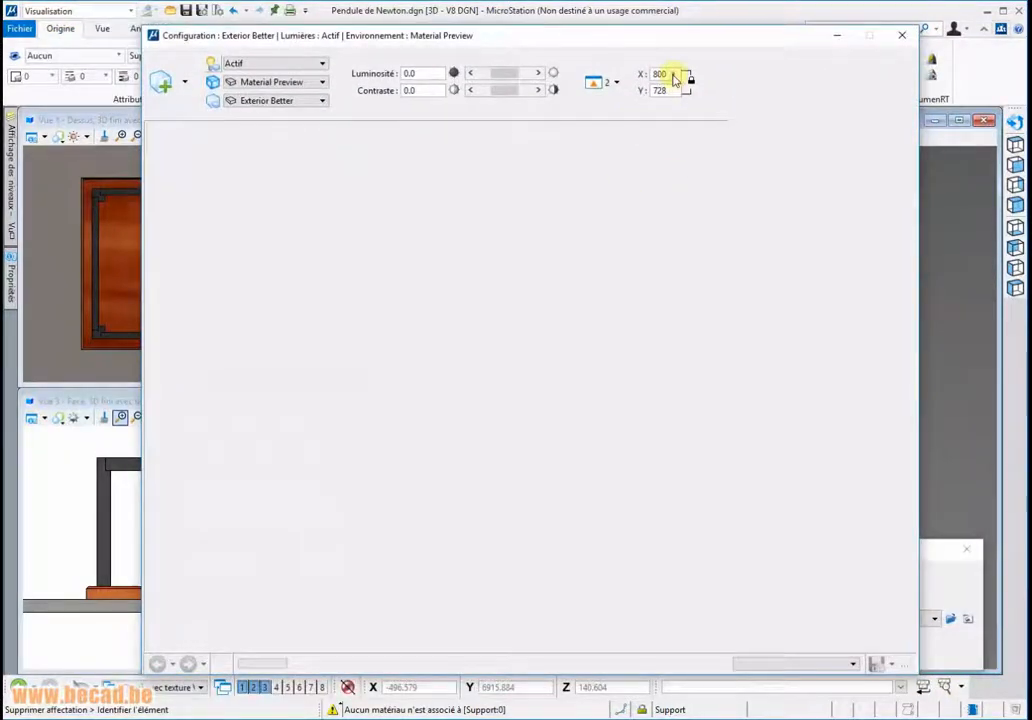
pyautogui.doubleClick(673, 76)
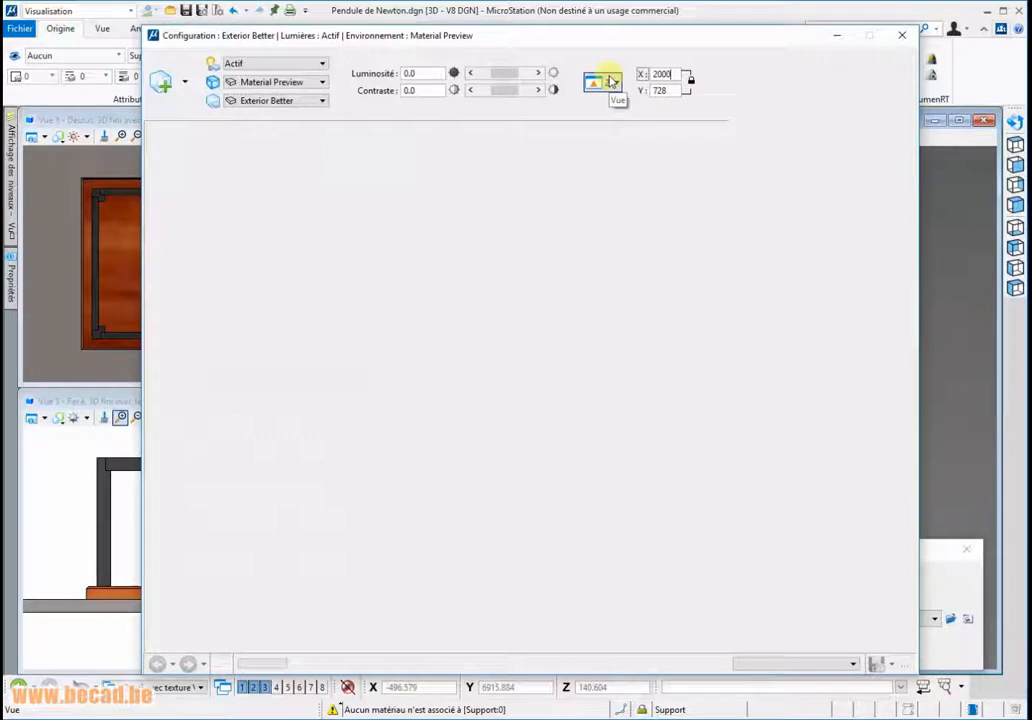
pyautogui.click(612, 82)
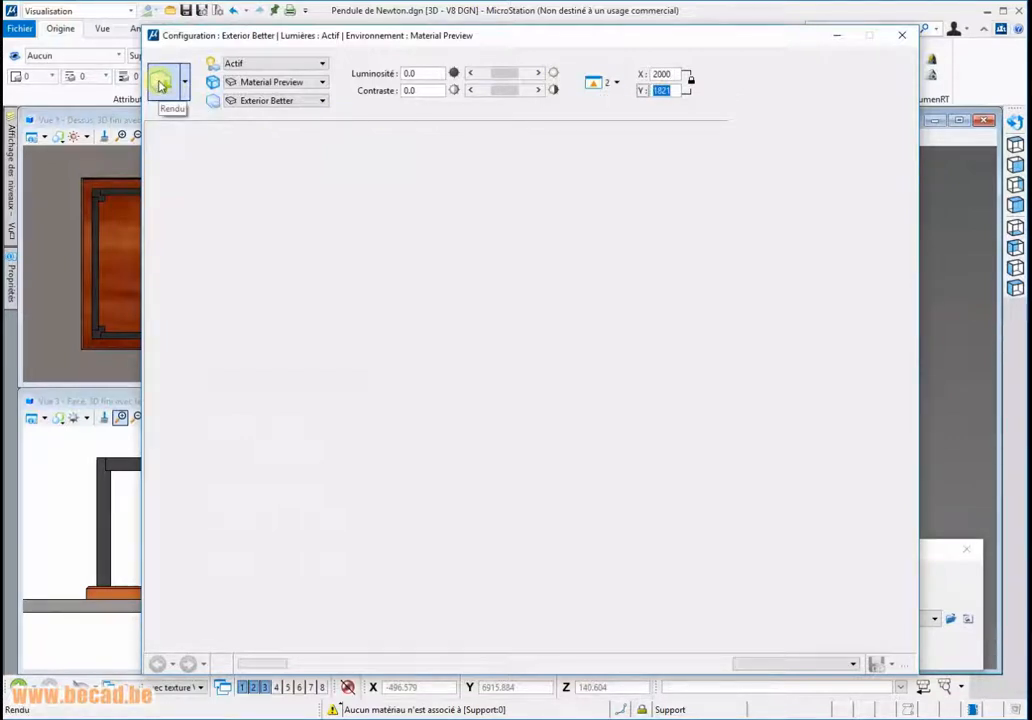
pyautogui.click(160, 84)
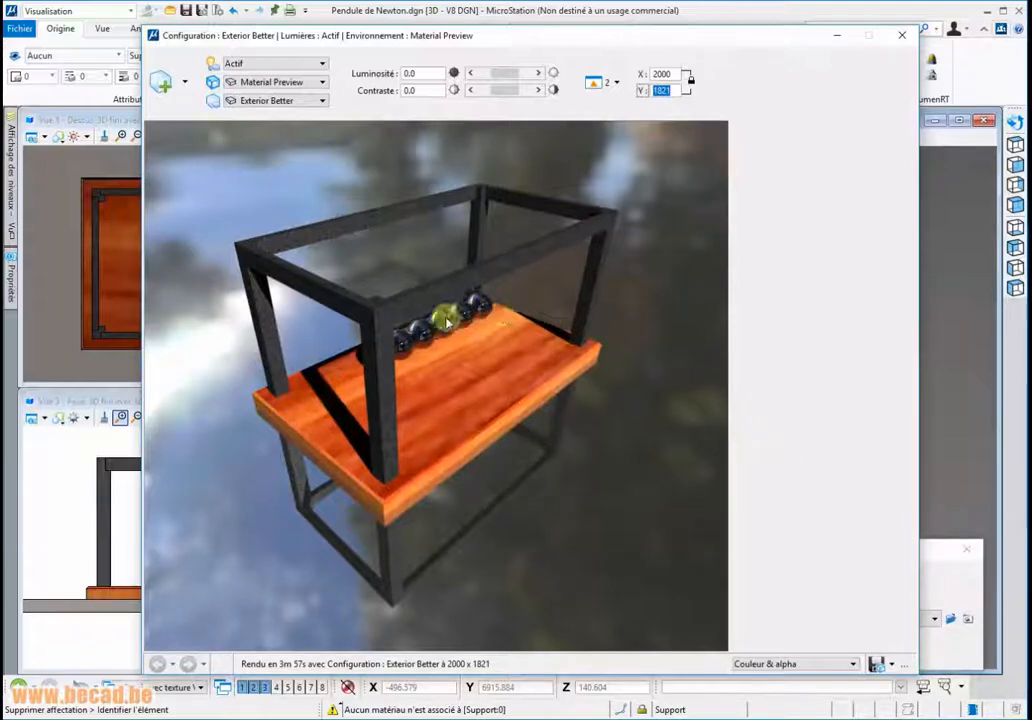
pyautogui.scroll(4, 422, 313)
pyautogui.scroll(3, 422, 313)
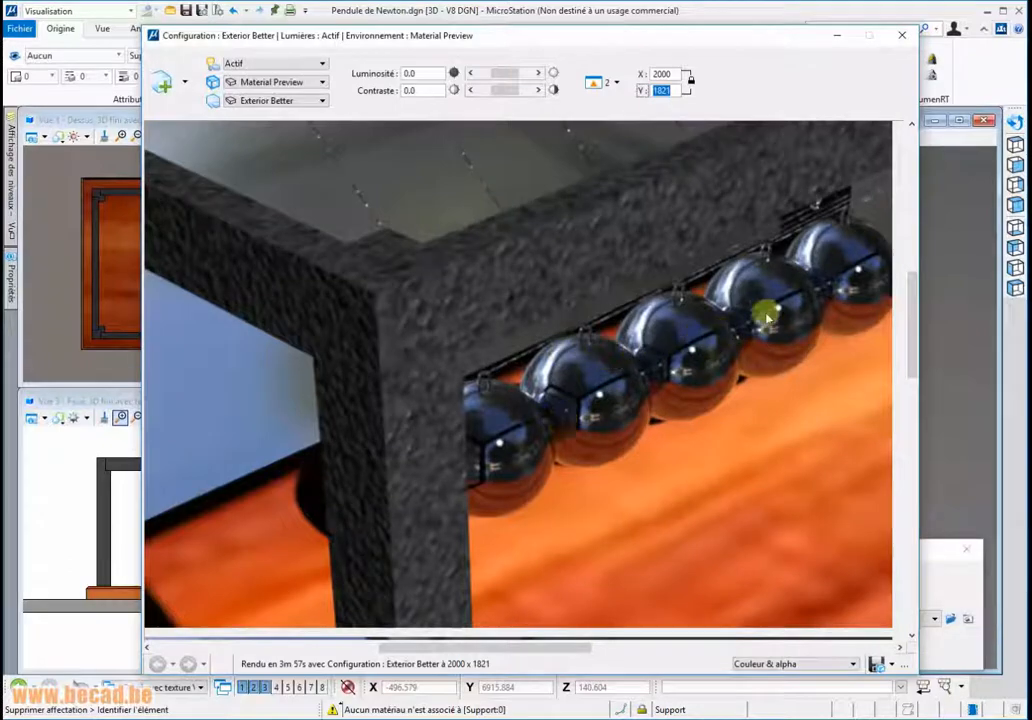
pyautogui.scroll(-1, 510, 401)
pyautogui.scroll(-6, 510, 401)
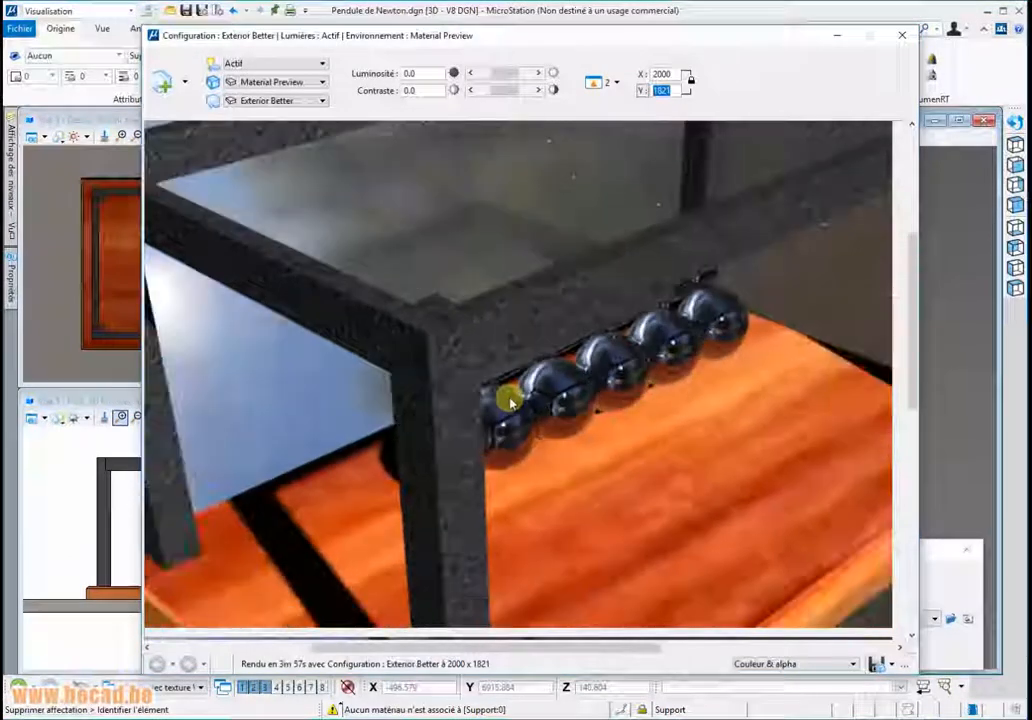